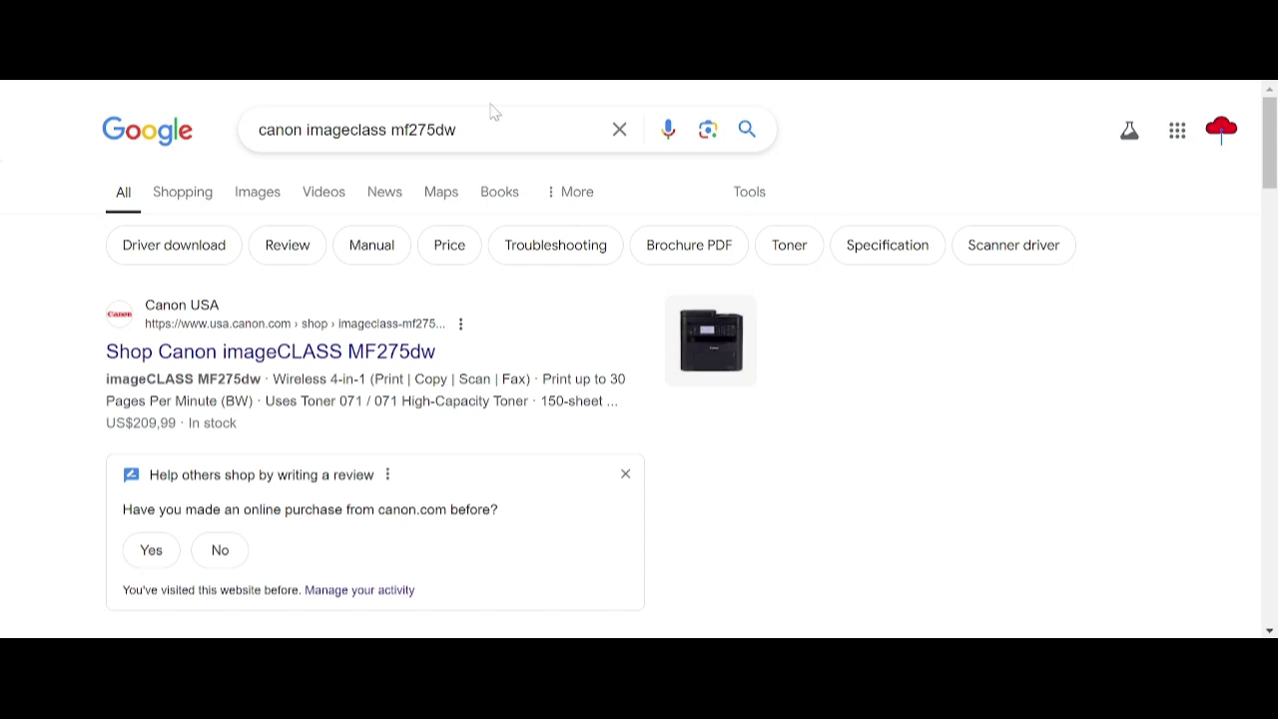
# Step: Search Google for 'canon imageclass mf275dw driver download' and scroll through the results
pyautogui.click(460, 130)
pyautogui.write('driv')
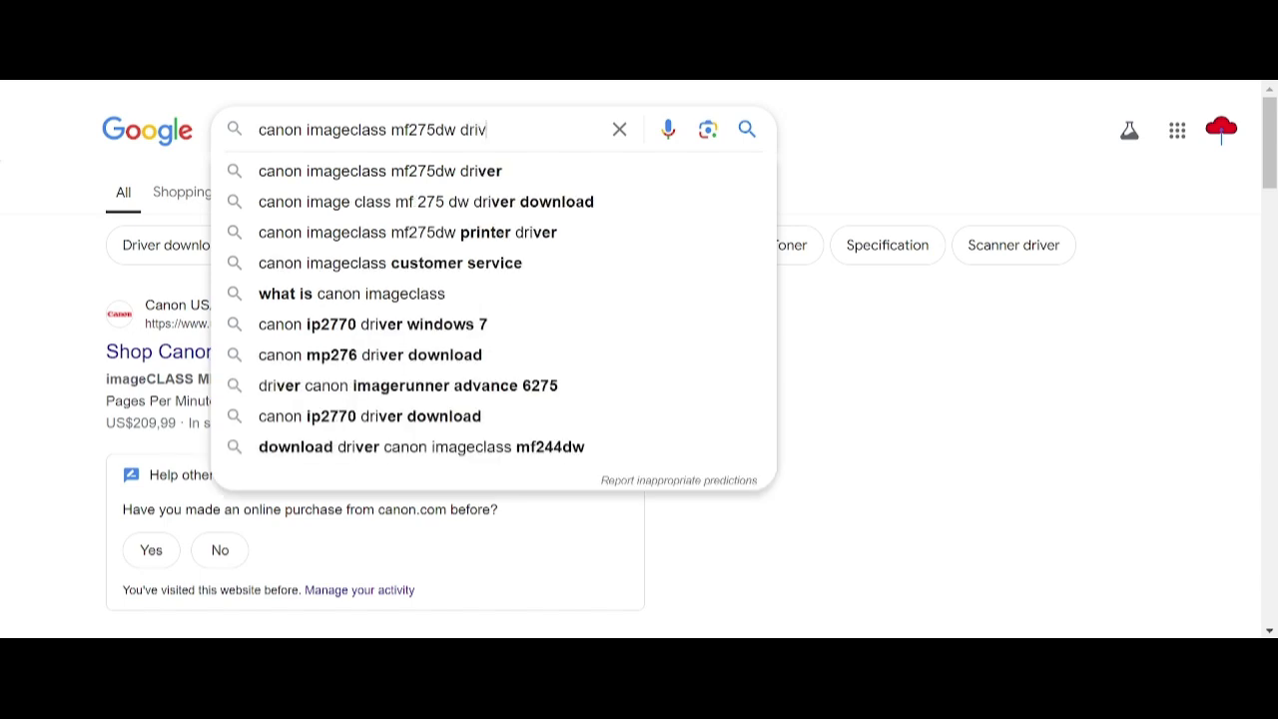
pyautogui.write('er download')
pyautogui.press('Return')
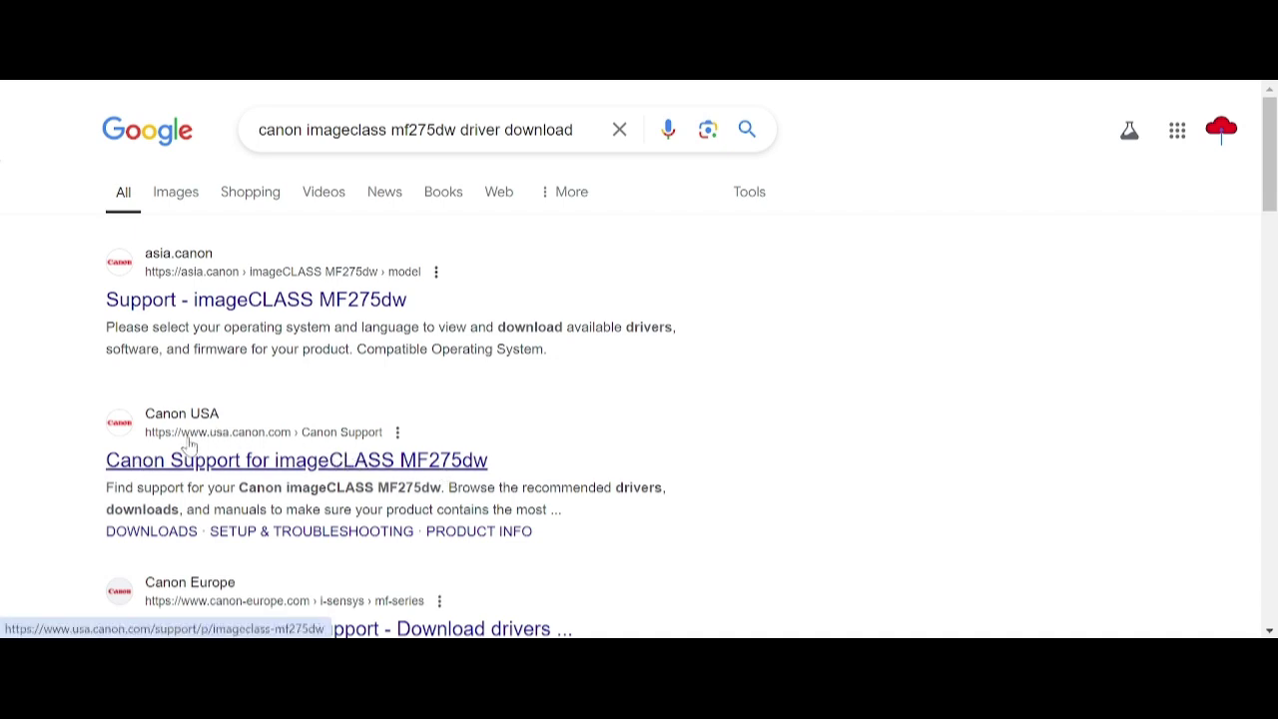
pyautogui.scroll(-1, 389, 450)
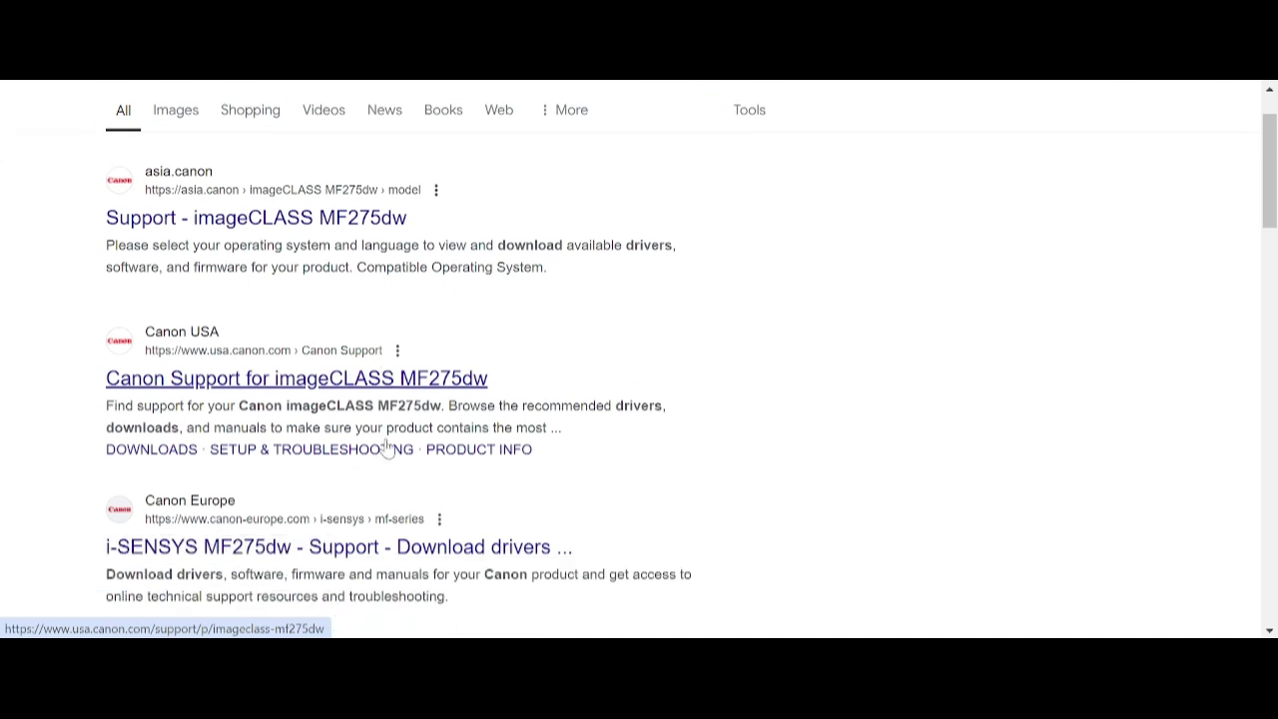
# Step: Open the 'Canon Support for imageCLASS MF275dw' result and scroll down to its quick links
pyautogui.click(217, 367)
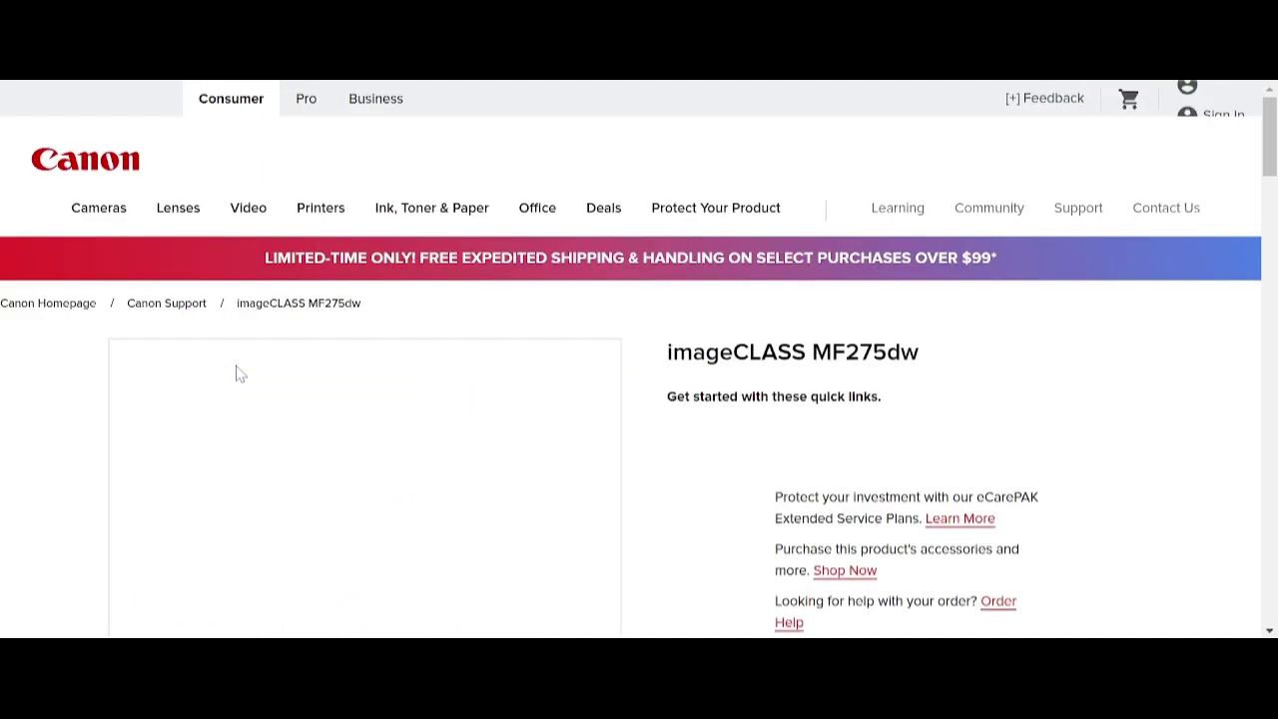
pyautogui.scroll(-1, 491, 427)
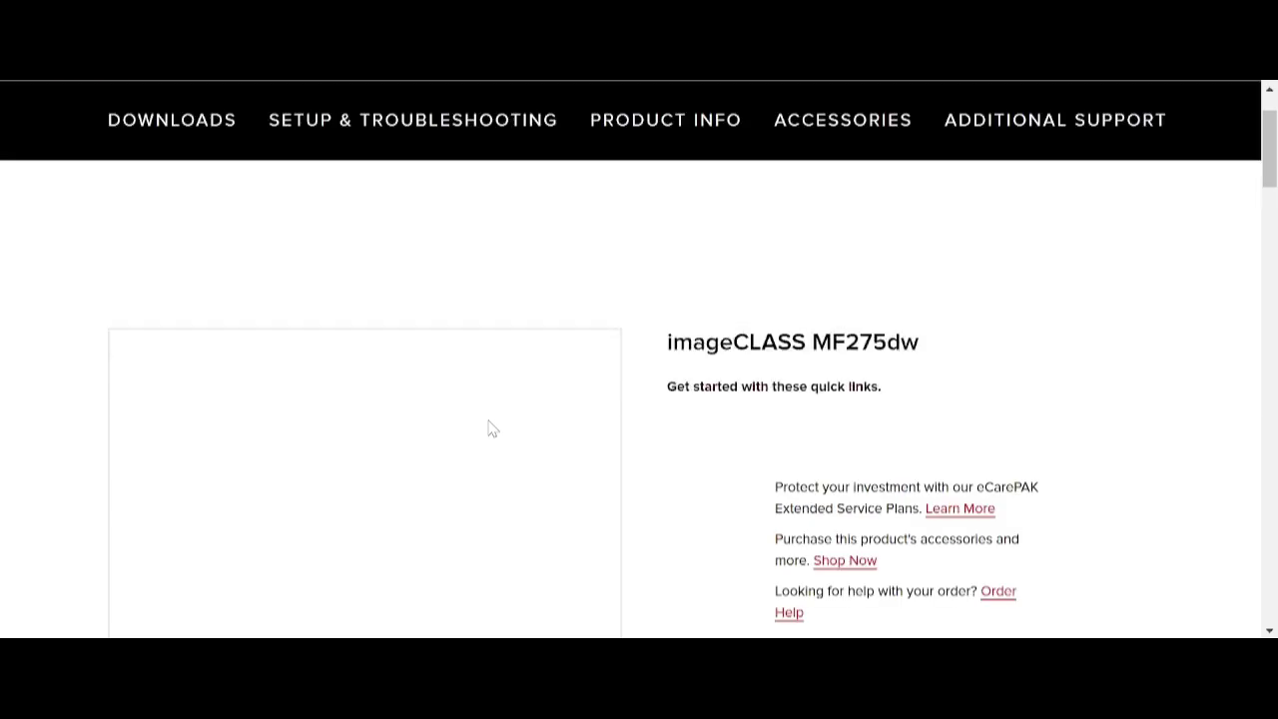
pyautogui.scroll(-1, 568, 481)
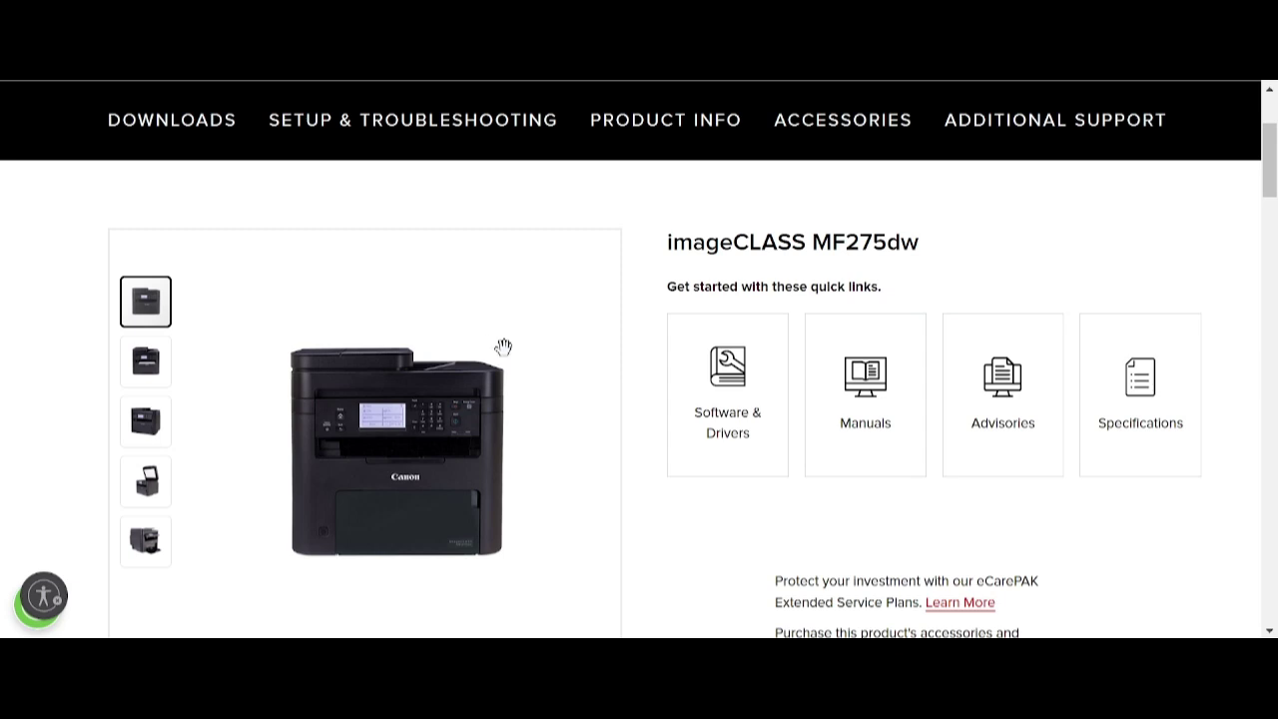
# Step: Go to Software & Drivers and scroll to the Windows 10 (x64) download results
pyautogui.click(718, 430)
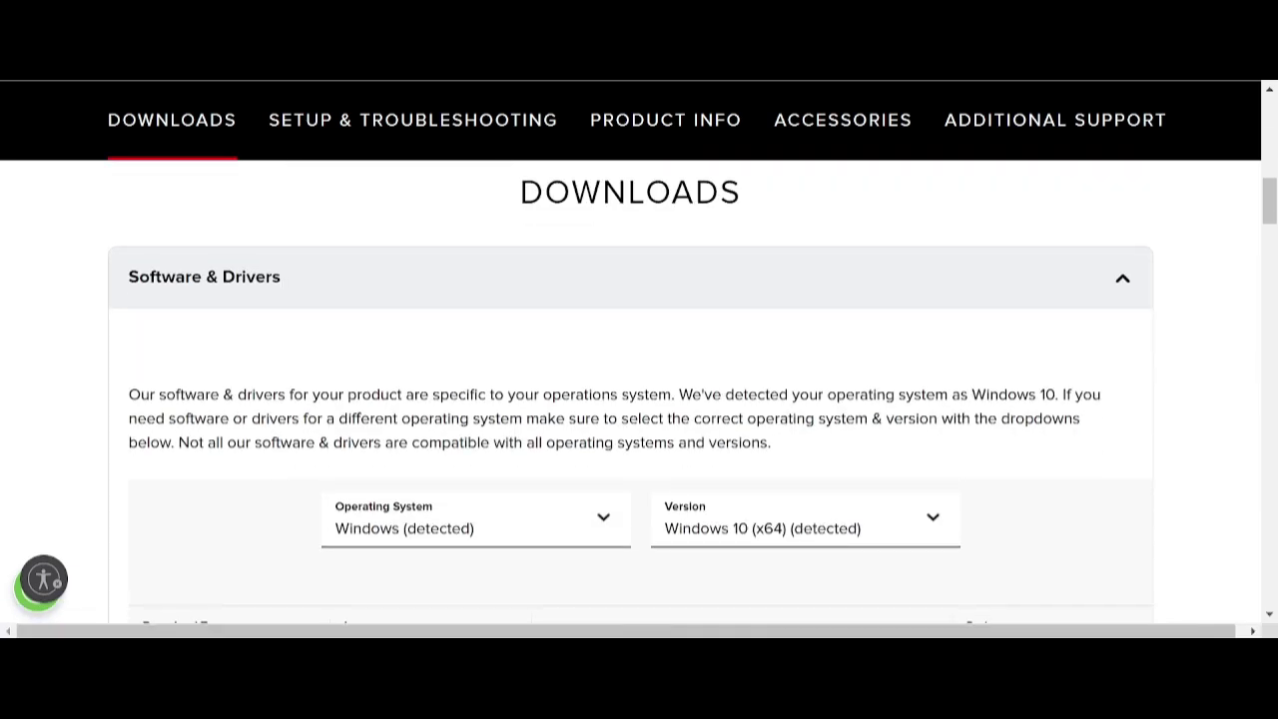
pyautogui.scroll(-1, 712, 422)
pyautogui.scroll(-1, 713, 420)
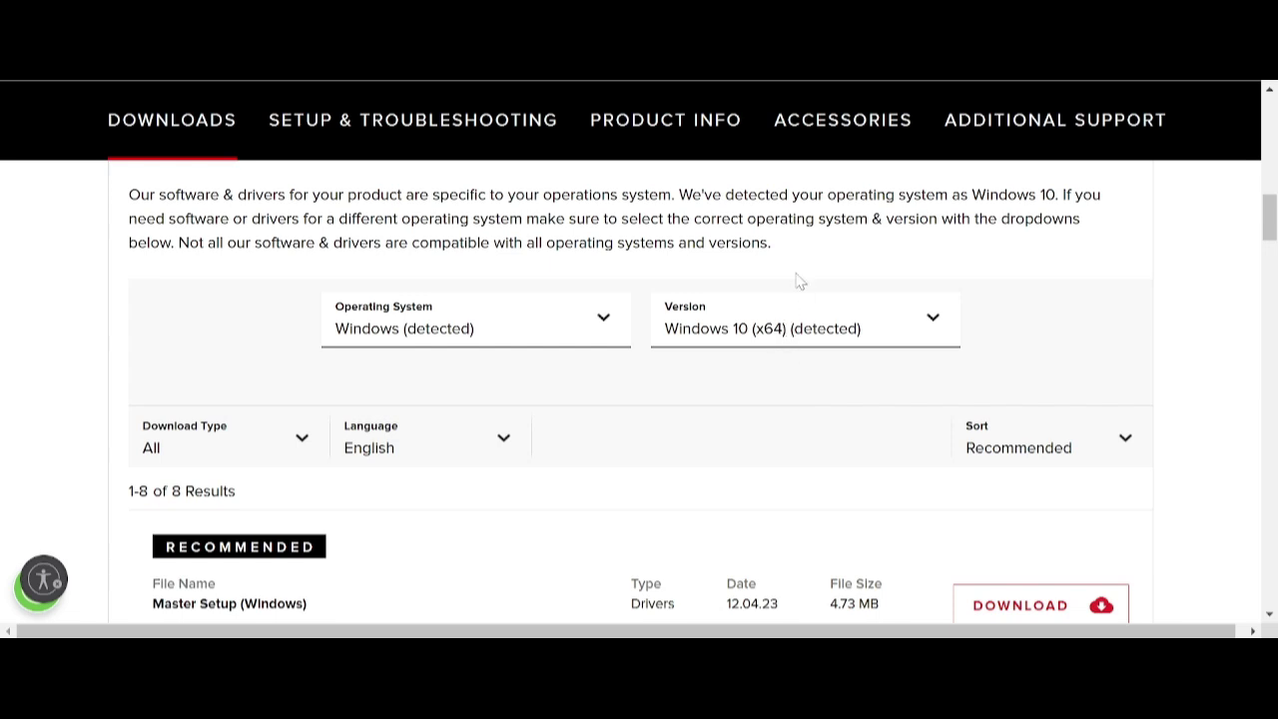
# Step: Check the Windows version list, switch the operating system filter to Mac, then back to Windows
pyautogui.click(602, 324)
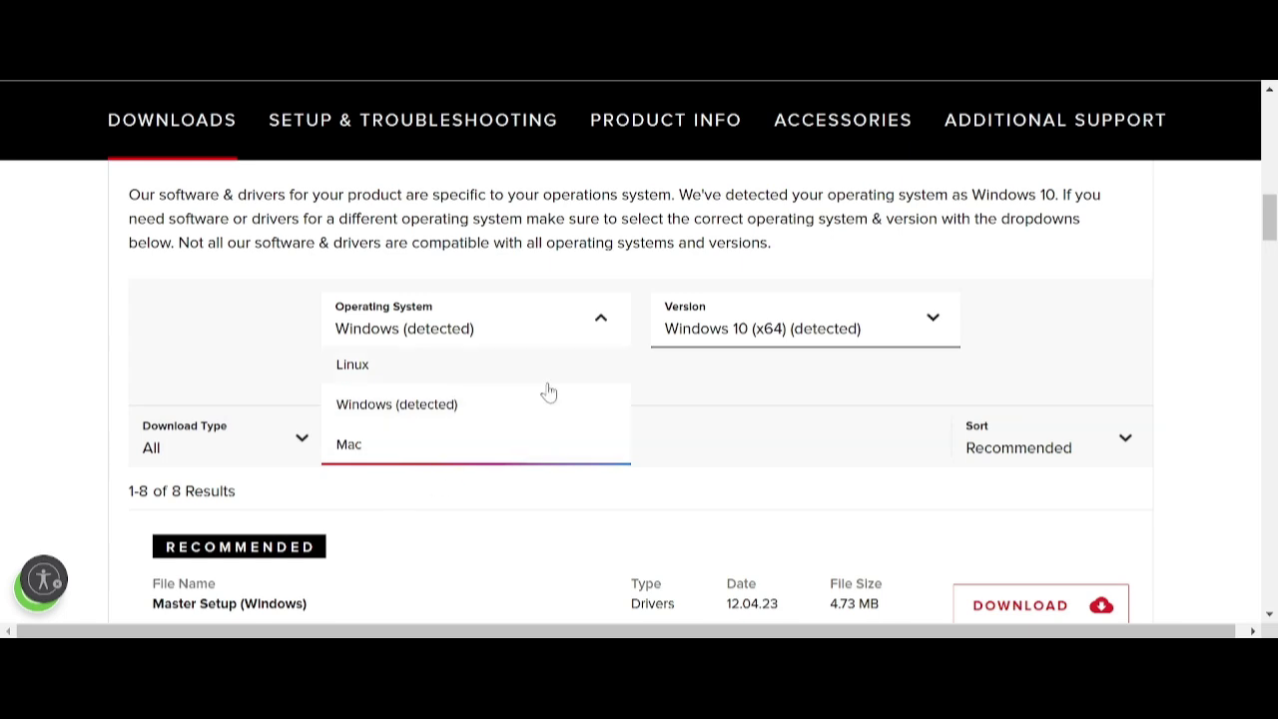
pyautogui.click(689, 333)
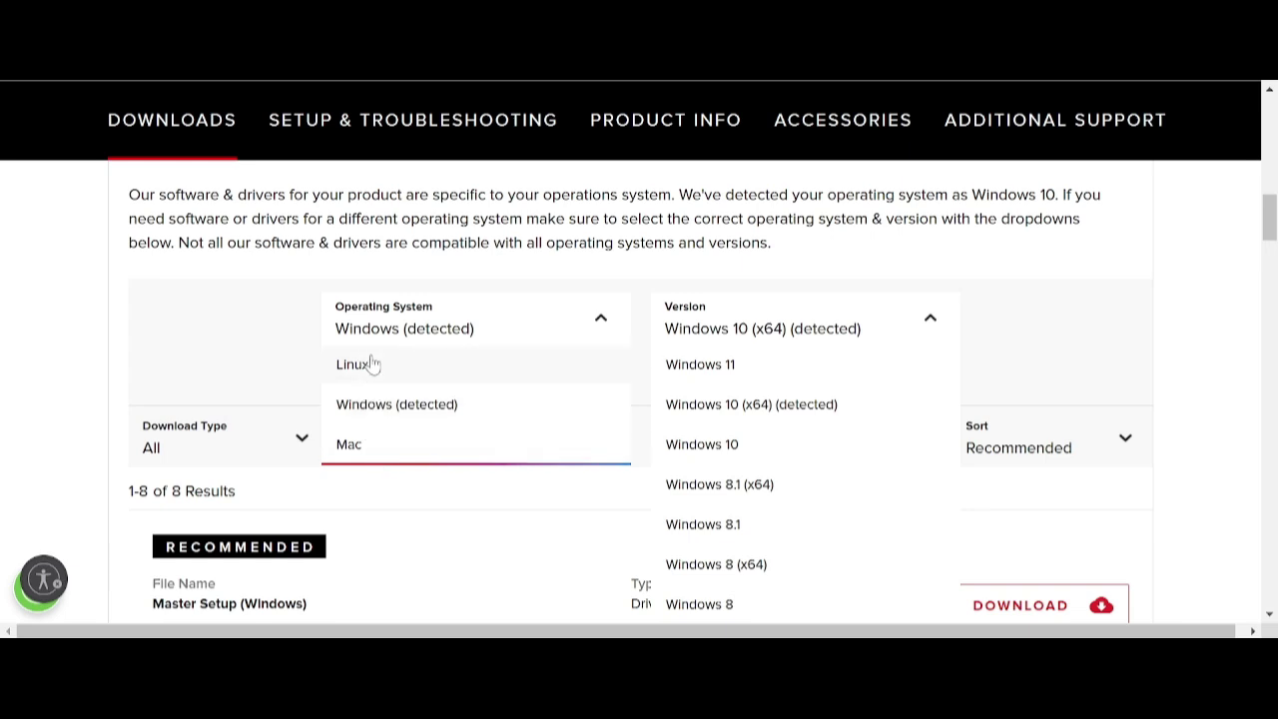
pyautogui.click(370, 445)
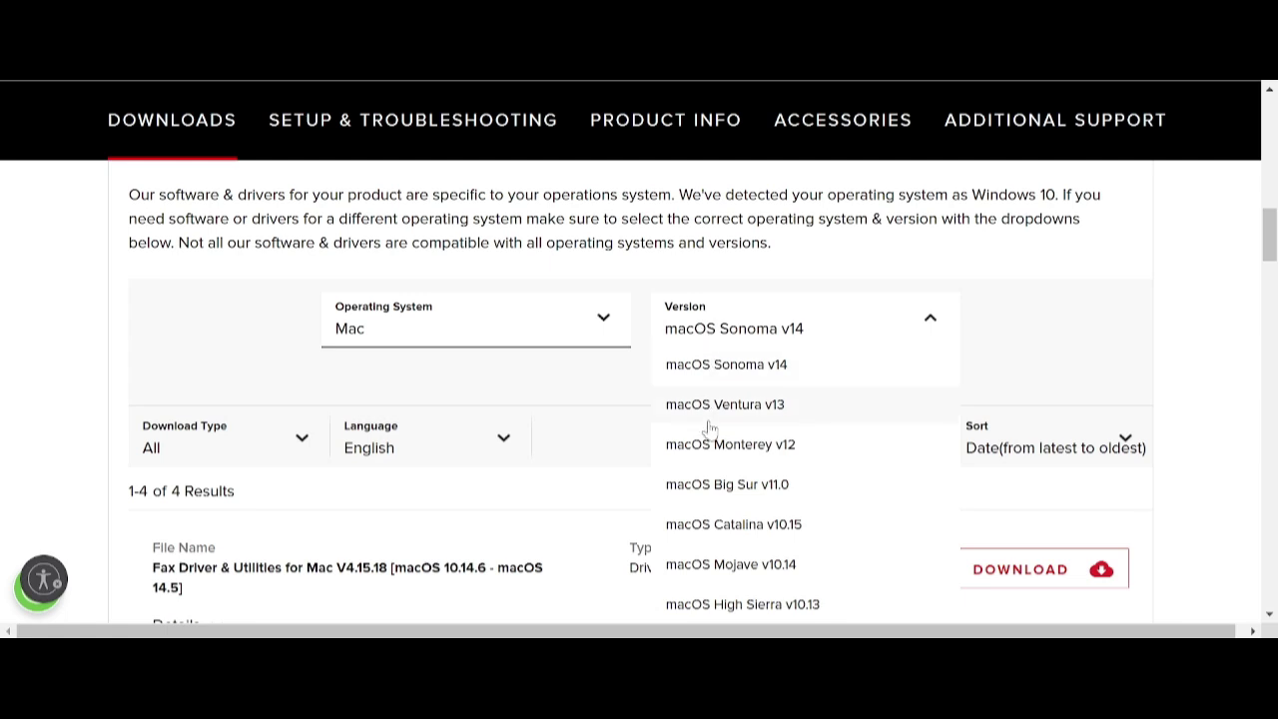
pyautogui.click(448, 322)
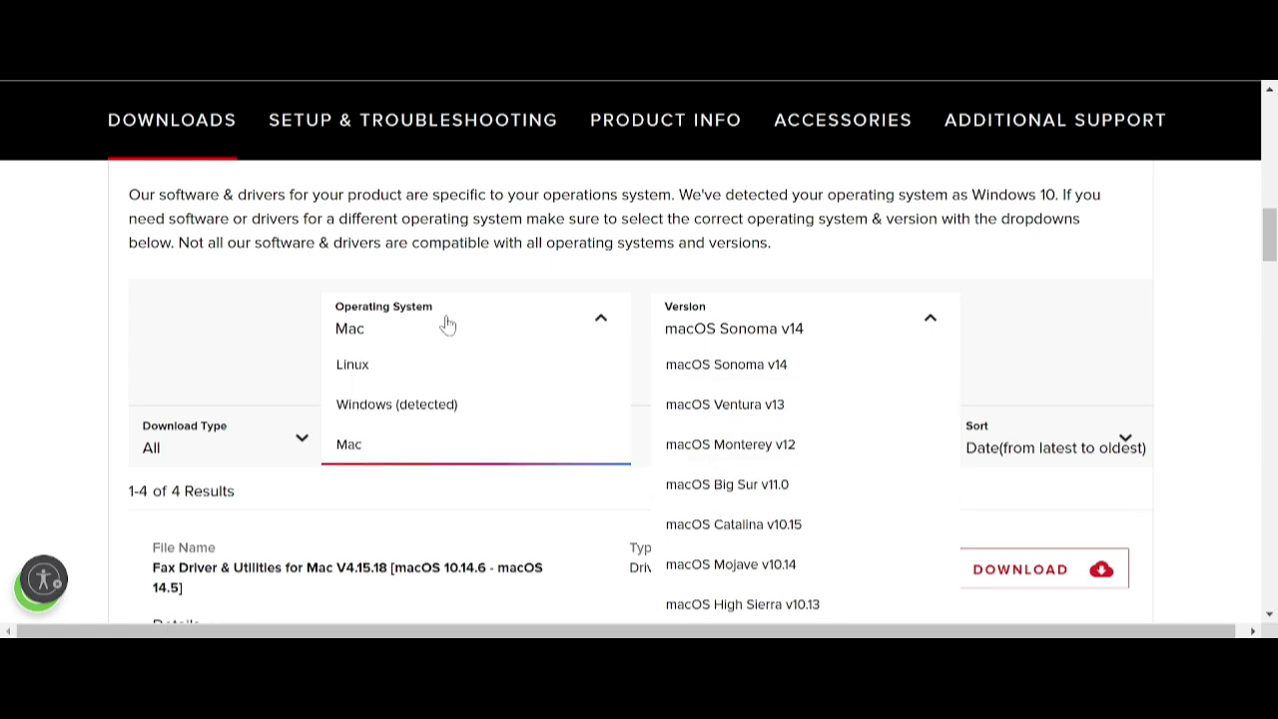
pyautogui.click(383, 405)
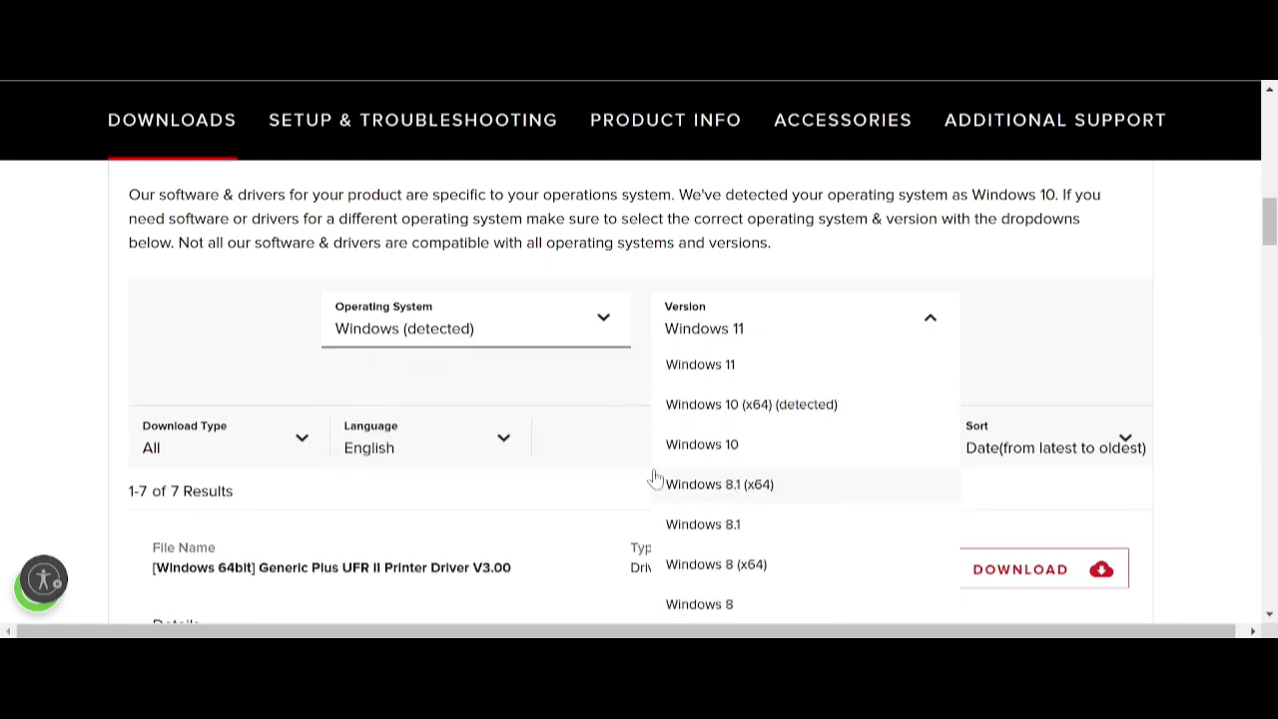
# Step: Switch the operating system filter to Linux, return to Windows (detected), and review the results
pyautogui.click(384, 322)
pyautogui.click(371, 368)
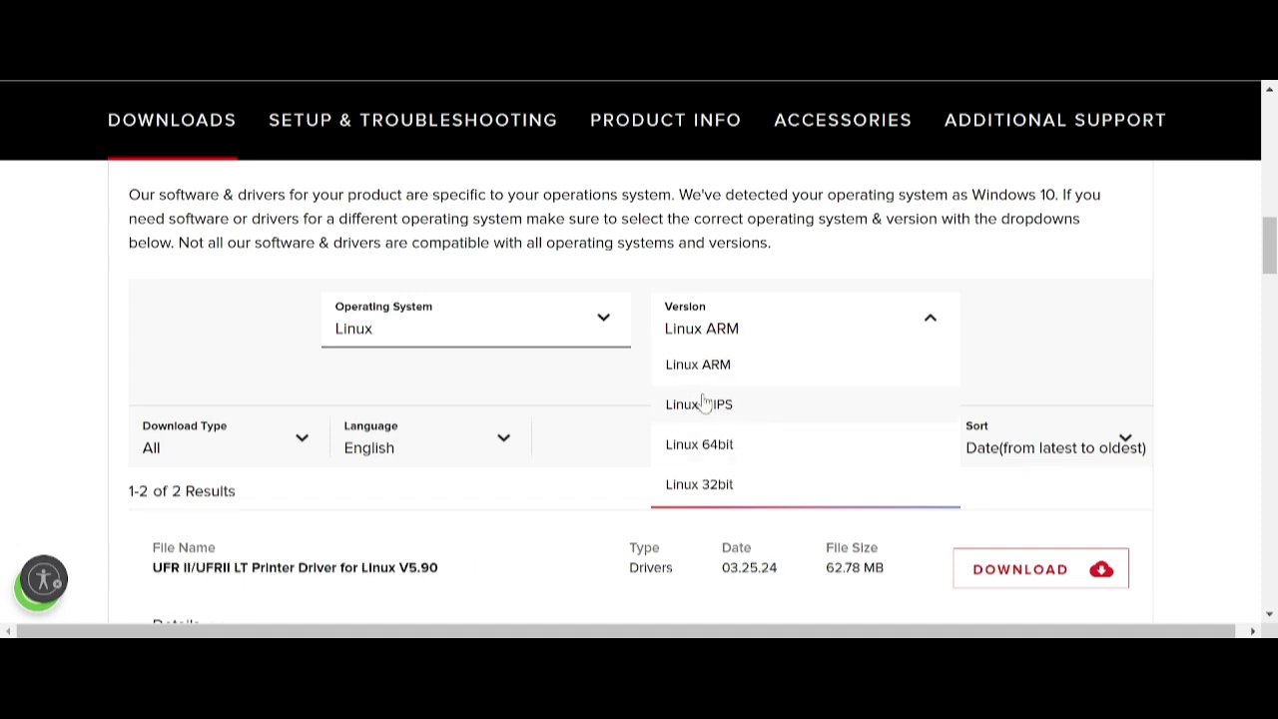
pyautogui.click(467, 323)
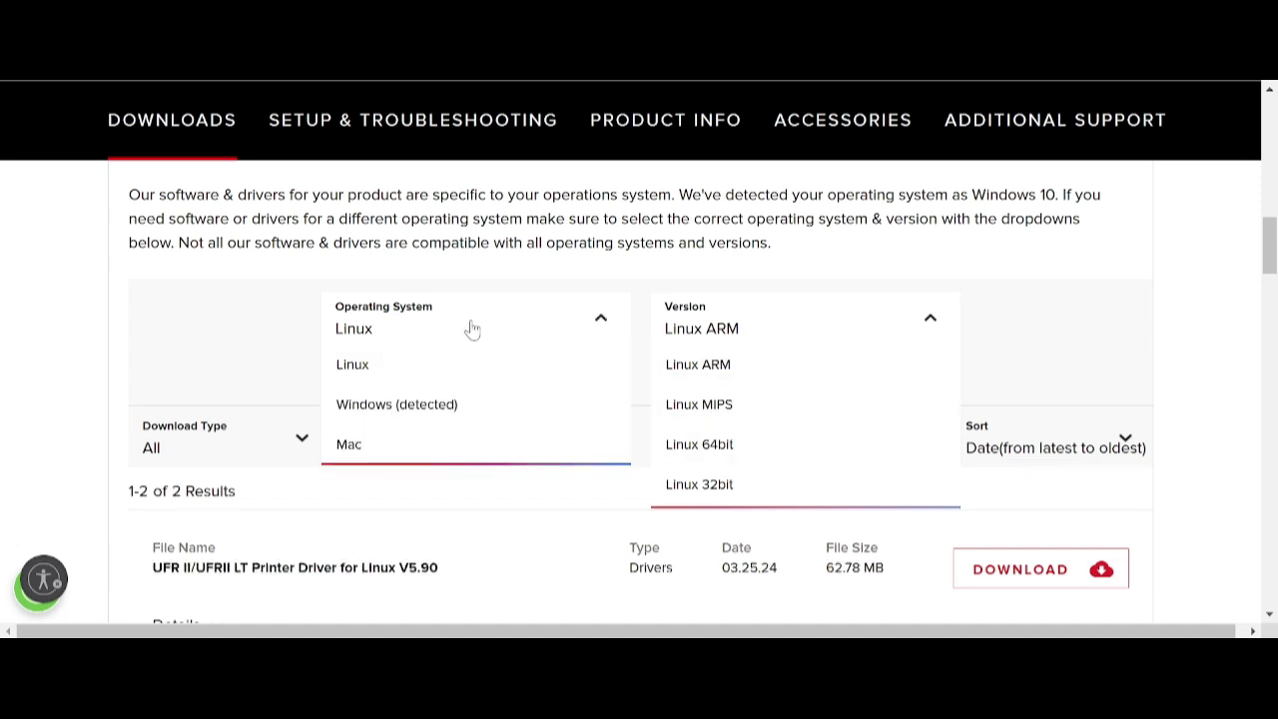
pyautogui.click(396, 409)
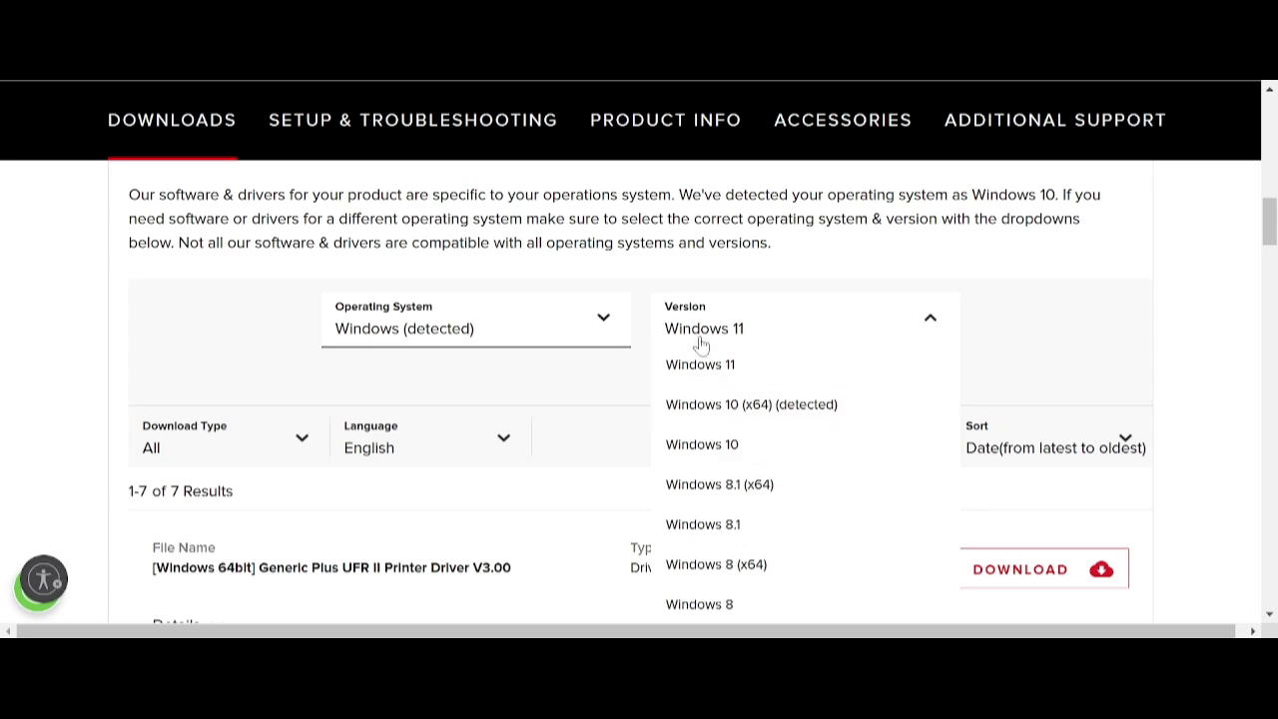
pyautogui.scroll(-5, 714, 425)
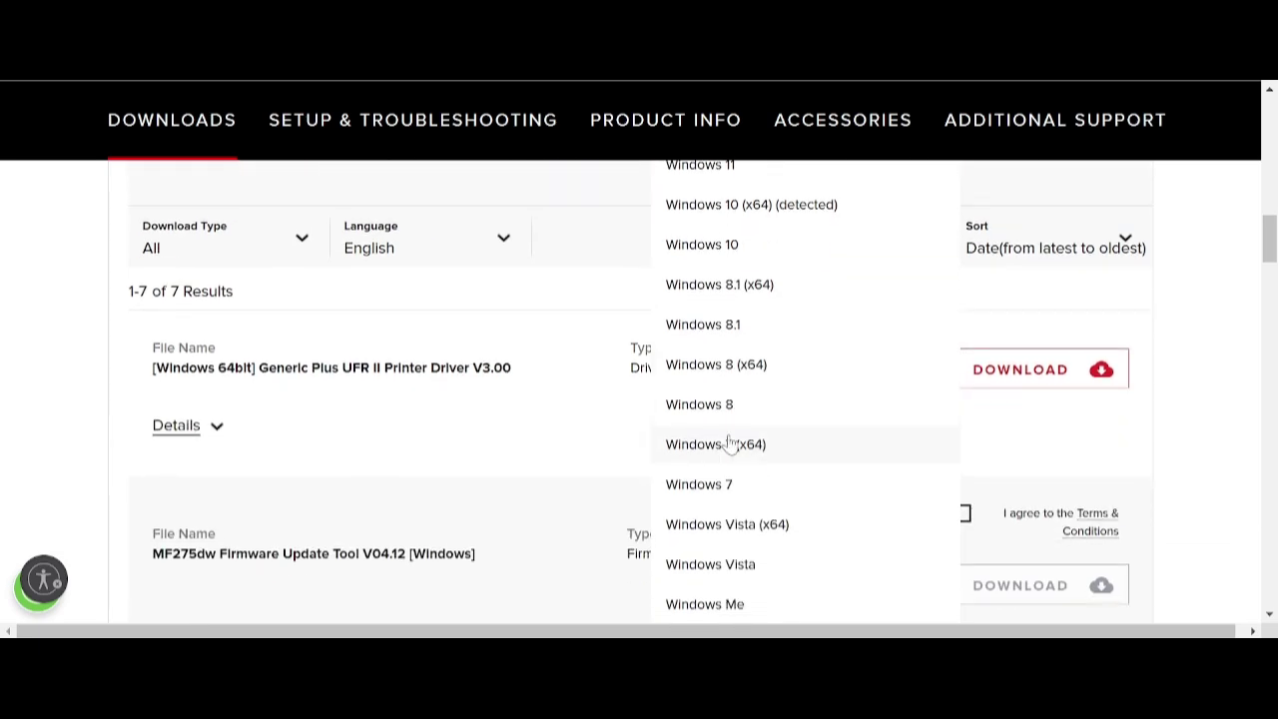
pyautogui.scroll(-2, 721, 496)
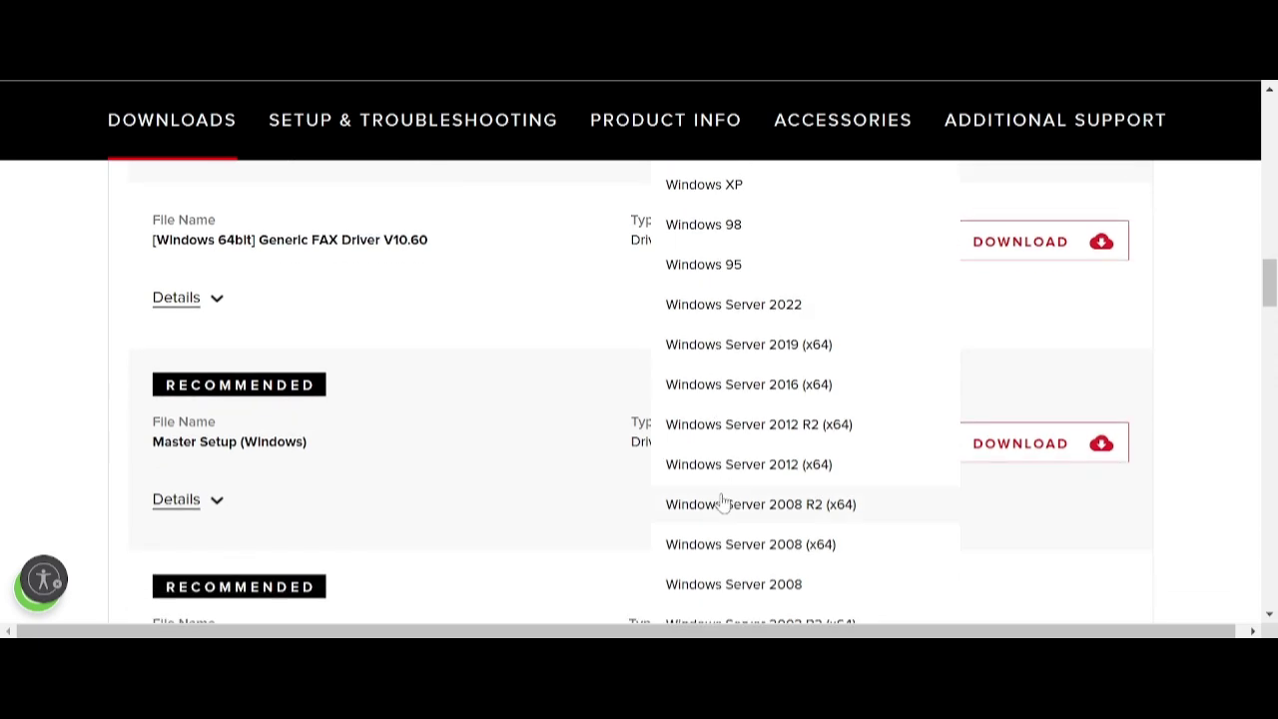
pyautogui.scroll(2, 718, 494)
pyautogui.scroll(-2, 720, 477)
pyautogui.scroll(4, 754, 405)
pyautogui.scroll(2, 724, 402)
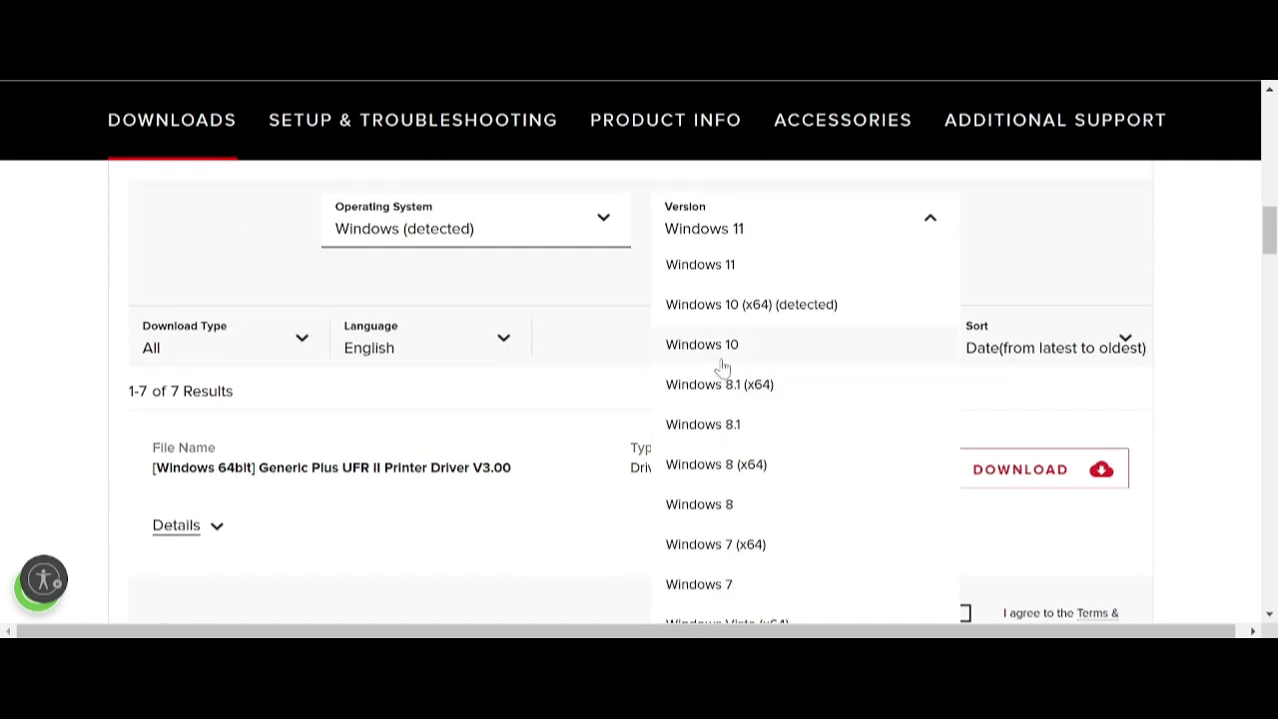
# Step: Set the Windows version filter to Windows 11 and scroll through the 7 results
pyautogui.click(722, 263)
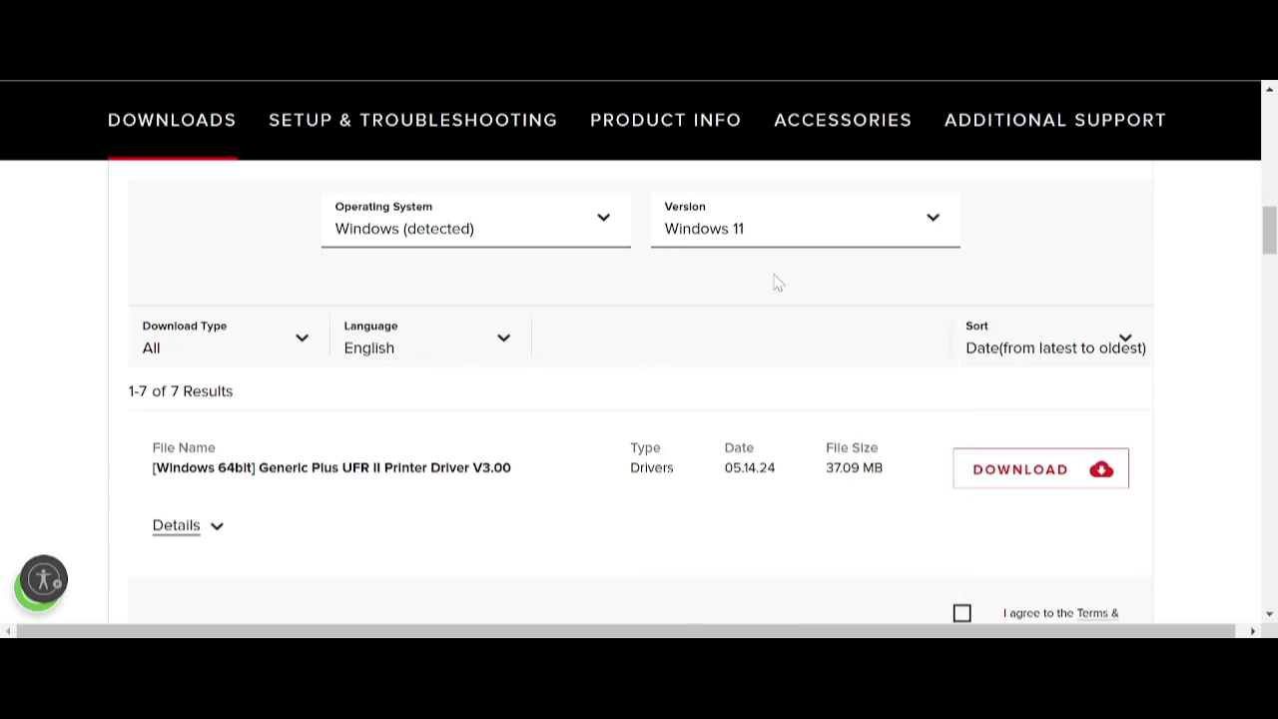
pyautogui.scroll(-3, 855, 300)
pyautogui.scroll(2, 779, 309)
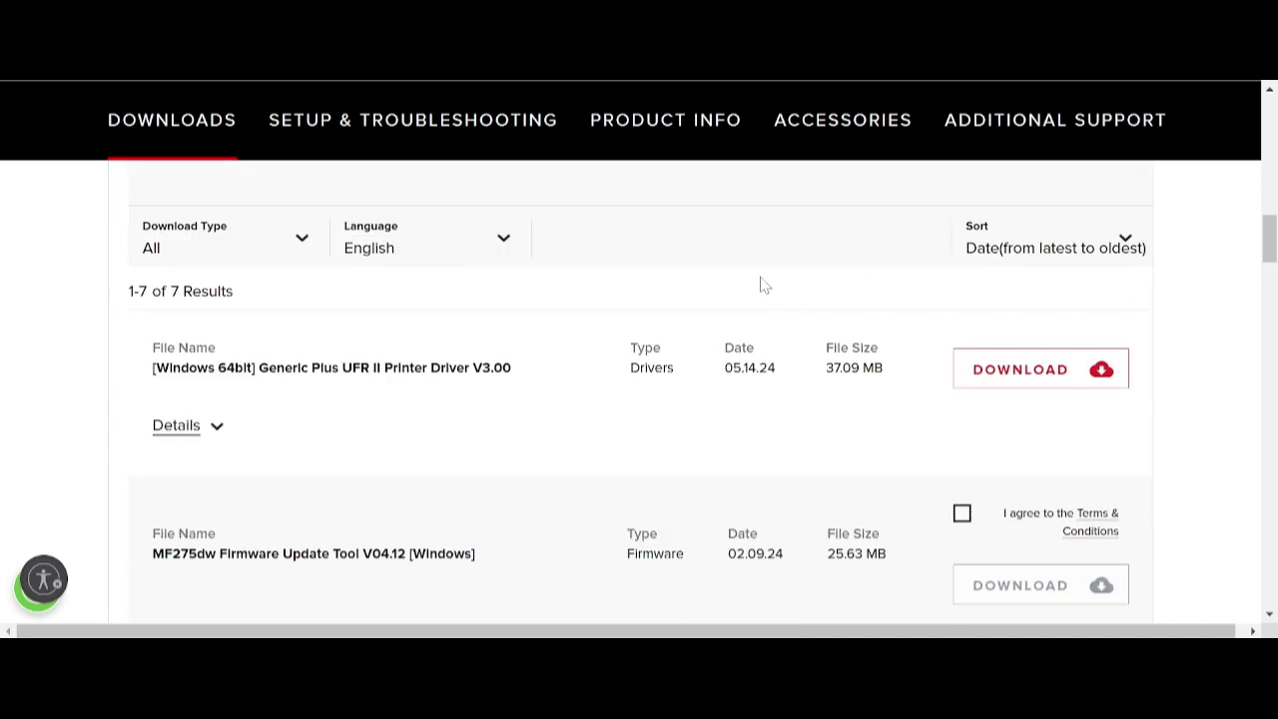
pyautogui.scroll(2, 761, 284)
pyautogui.scroll(-9, 764, 283)
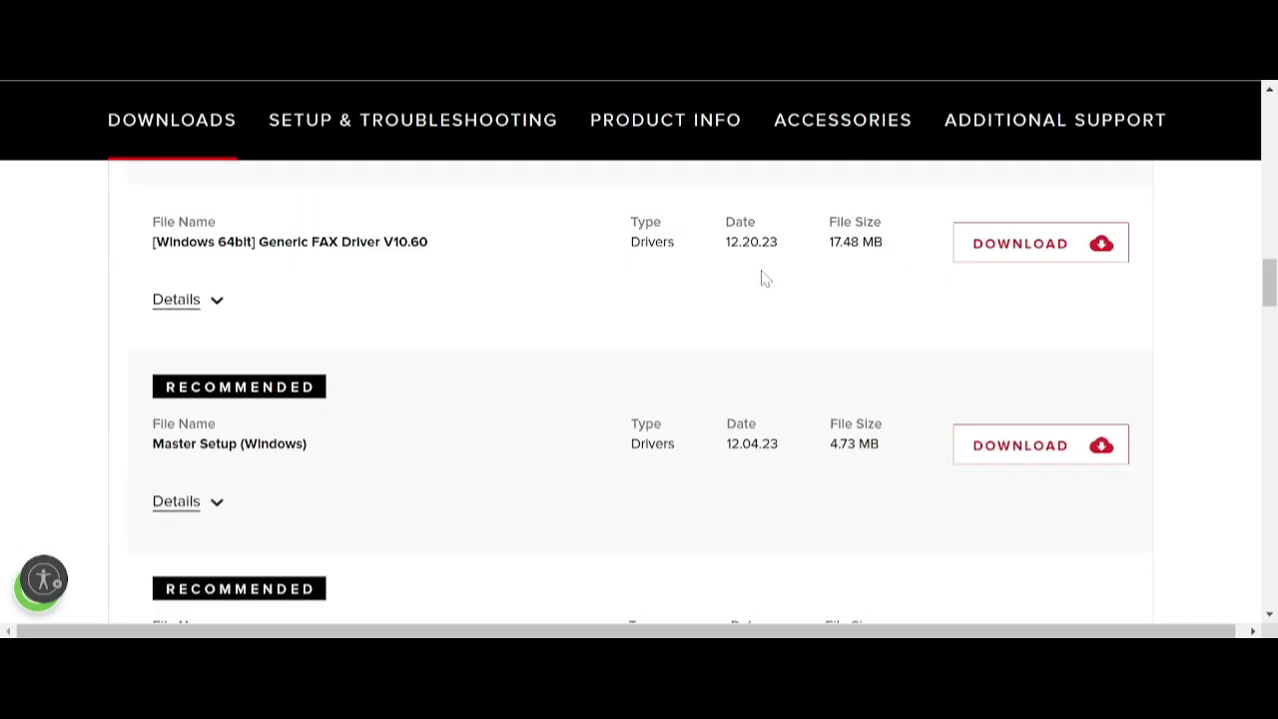
pyautogui.scroll(-4, 759, 268)
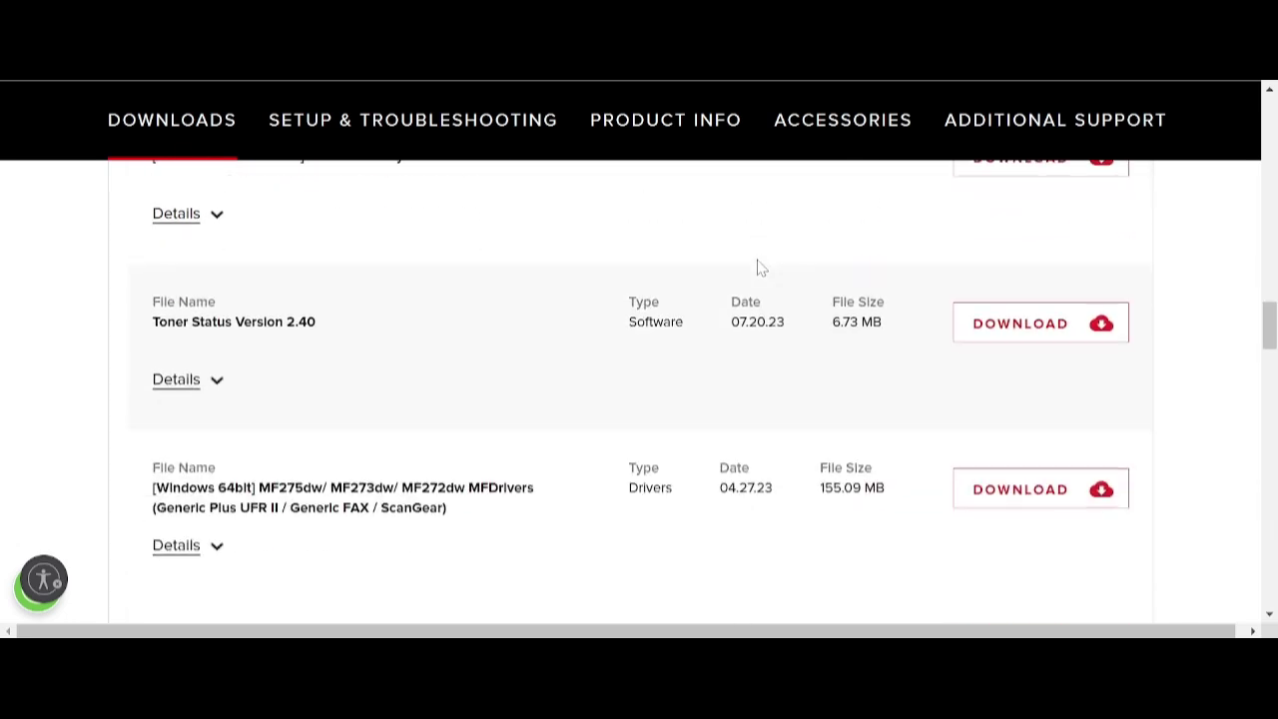
pyautogui.scroll(1, 733, 290)
pyautogui.scroll(-5, 735, 293)
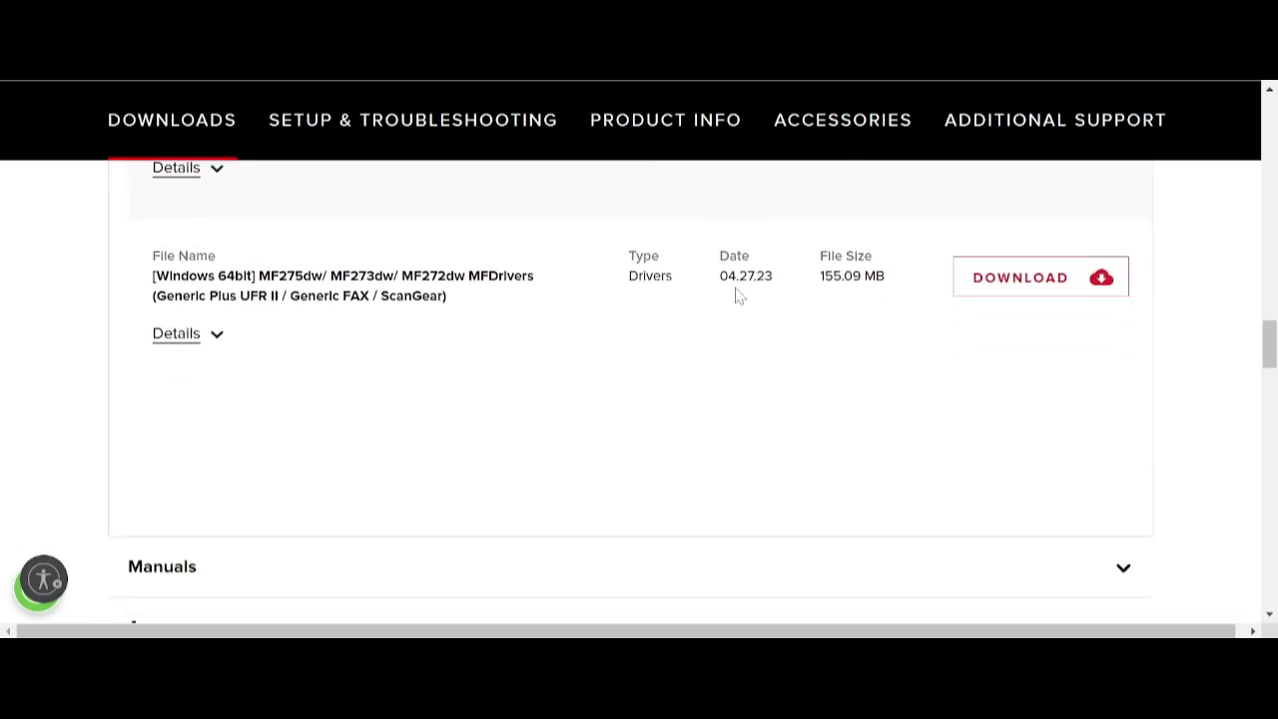
pyautogui.scroll(6, 741, 294)
pyautogui.scroll(2, 741, 295)
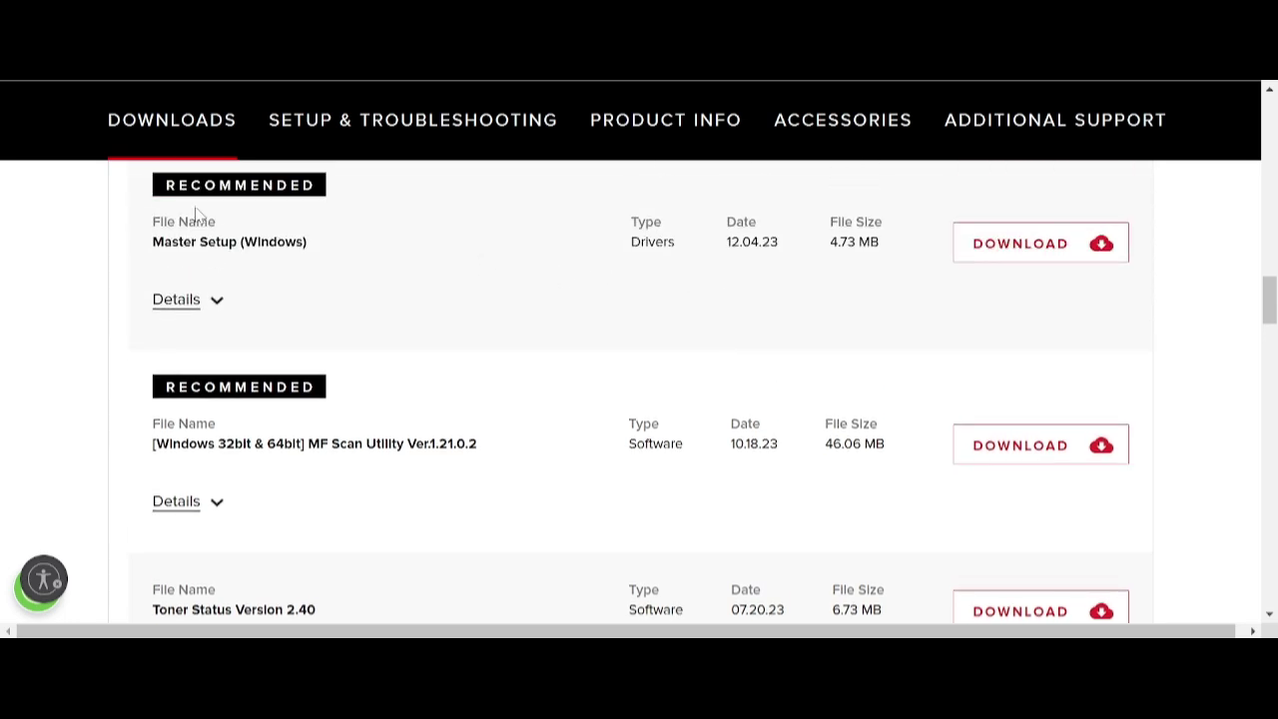
# Step: Highlight the RECOMMENDED labels and the Master Setup (Windows) and MF Scan Utility file names
pyautogui.doubleClick(300, 182)
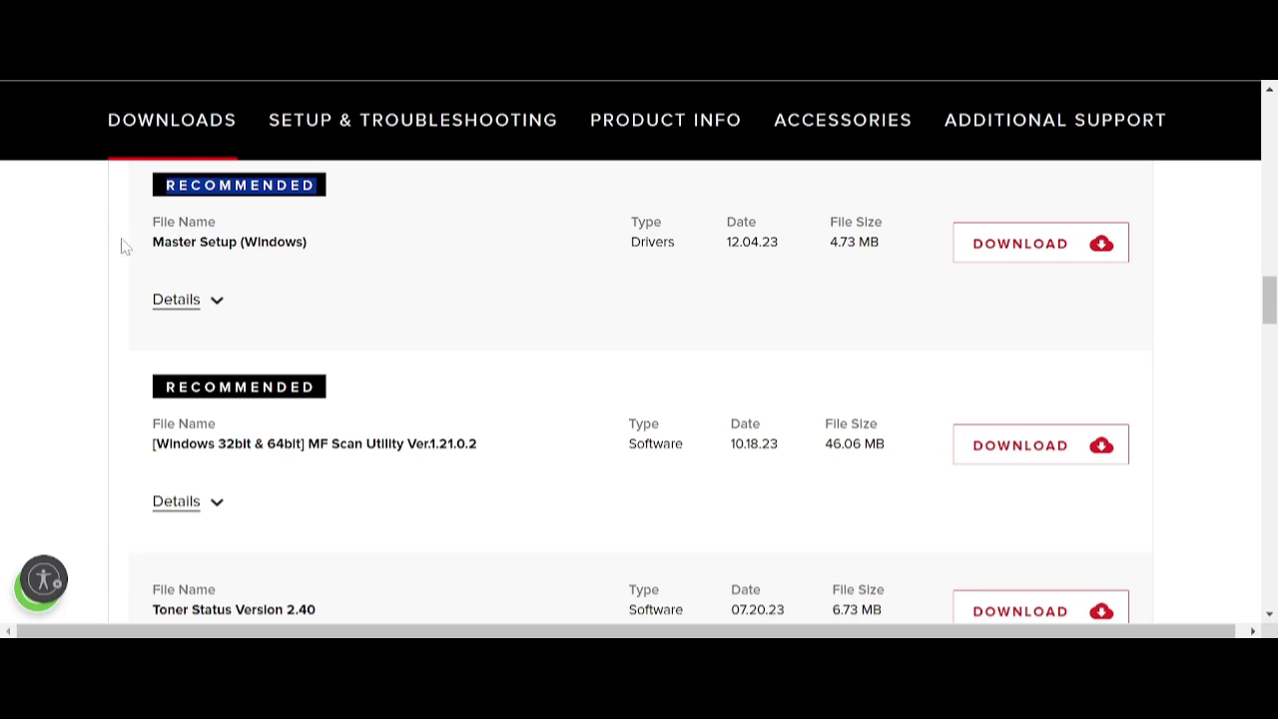
pyautogui.scroll(1, 123, 249)
pyautogui.moveTo(163, 286); pyautogui.dragTo(291, 285)
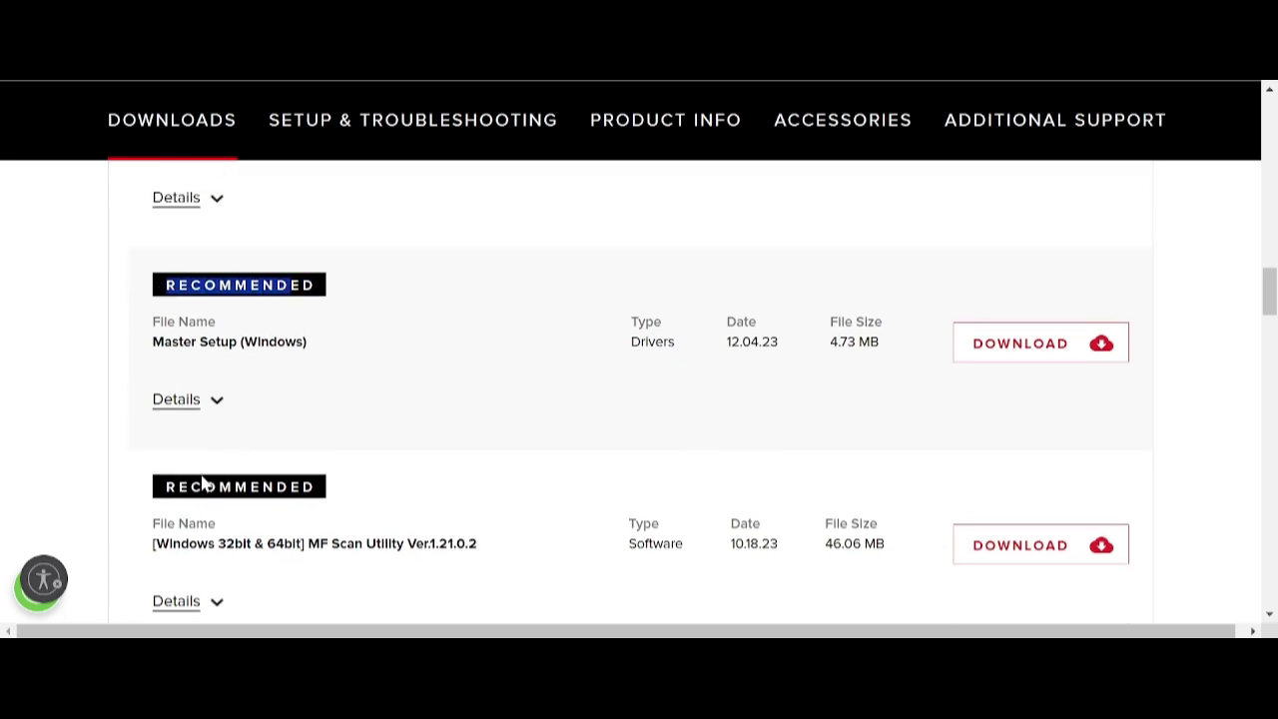
pyautogui.moveTo(166, 486); pyautogui.dragTo(327, 485)
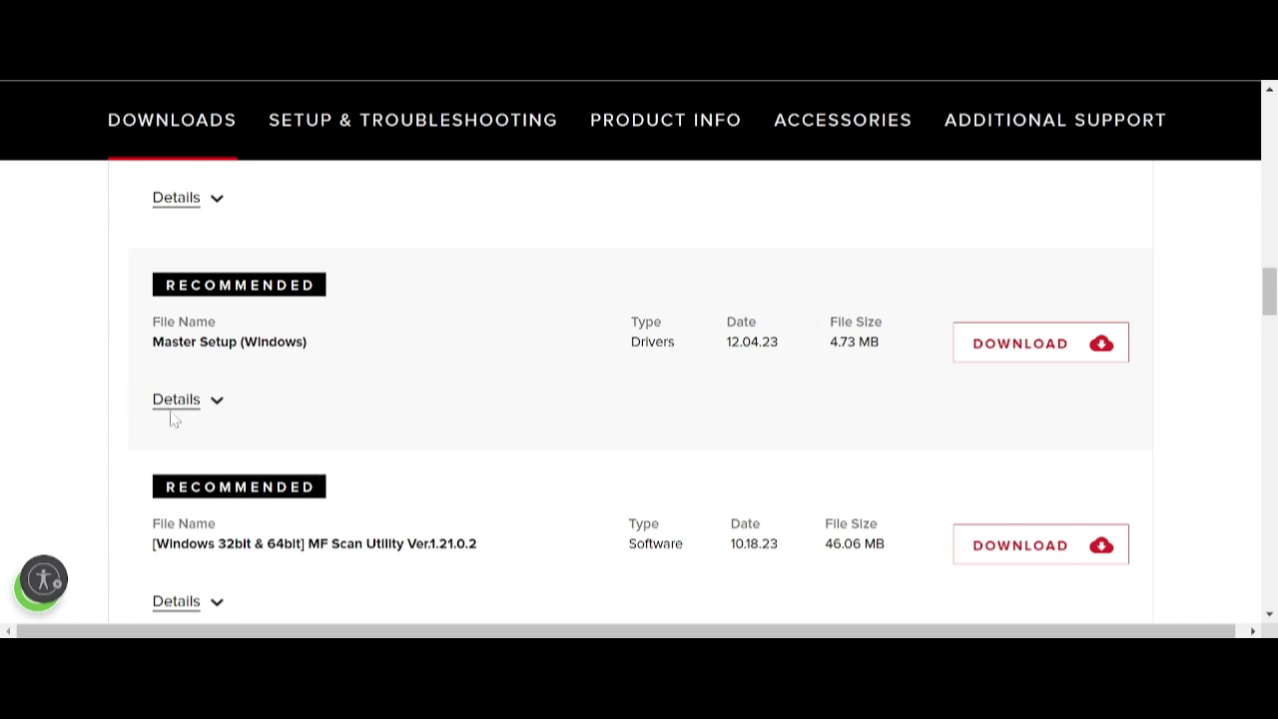
pyautogui.moveTo(191, 342); pyautogui.dragTo(242, 341)
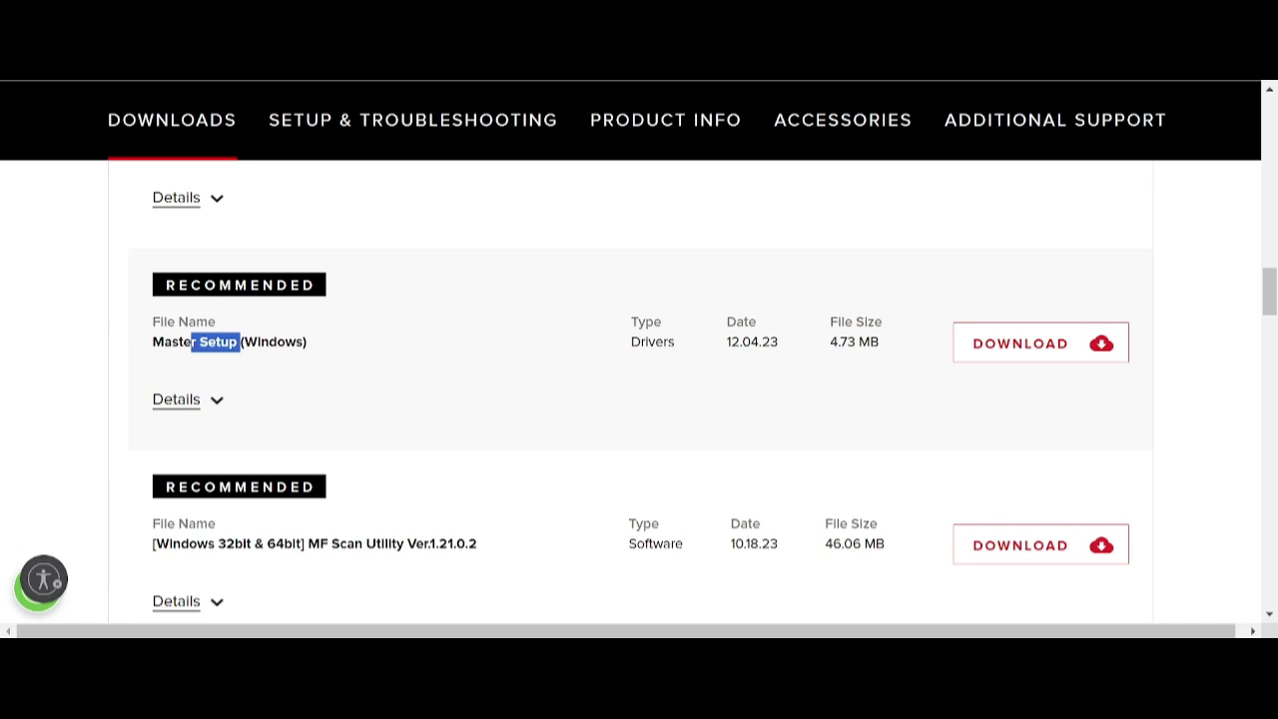
pyautogui.moveTo(331, 543); pyautogui.dragTo(407, 543)
pyautogui.scroll(-2, 348, 428)
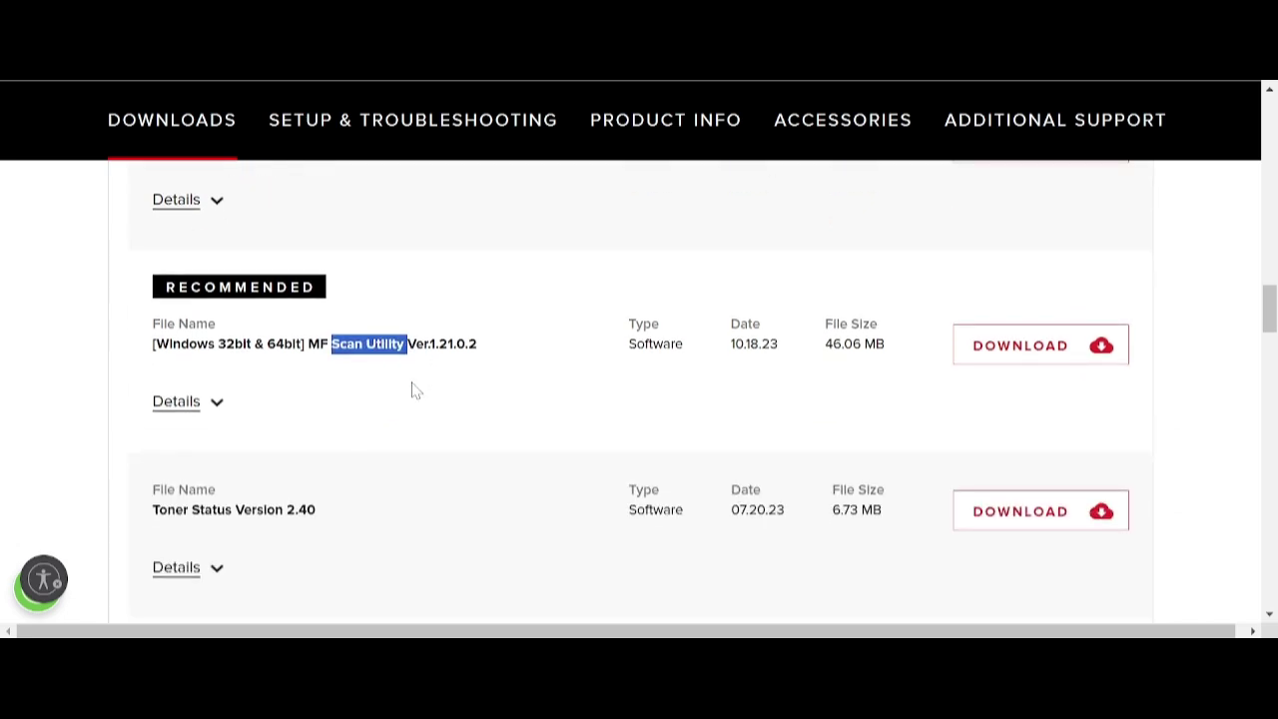
pyautogui.scroll(1, 413, 389)
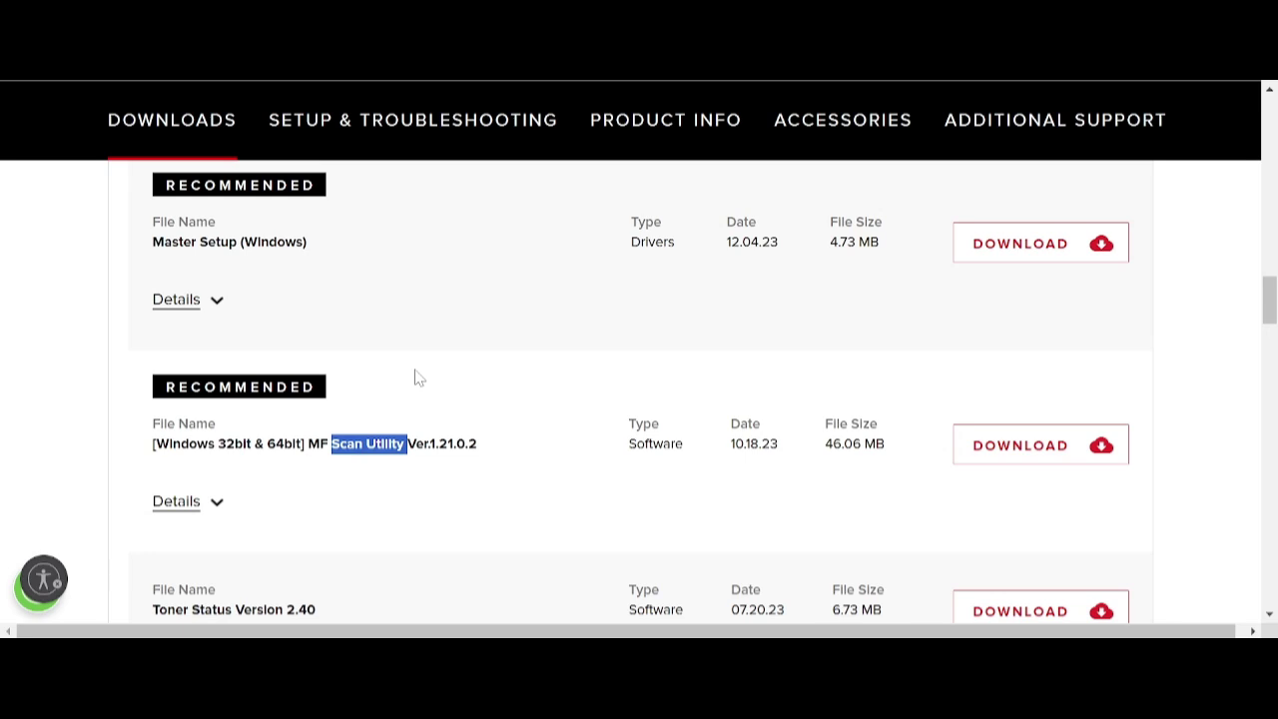
# Step: Expand the Master Setup (Windows) details showing mastersetupv100.exe, then return to the product overview
pyautogui.click(199, 291)
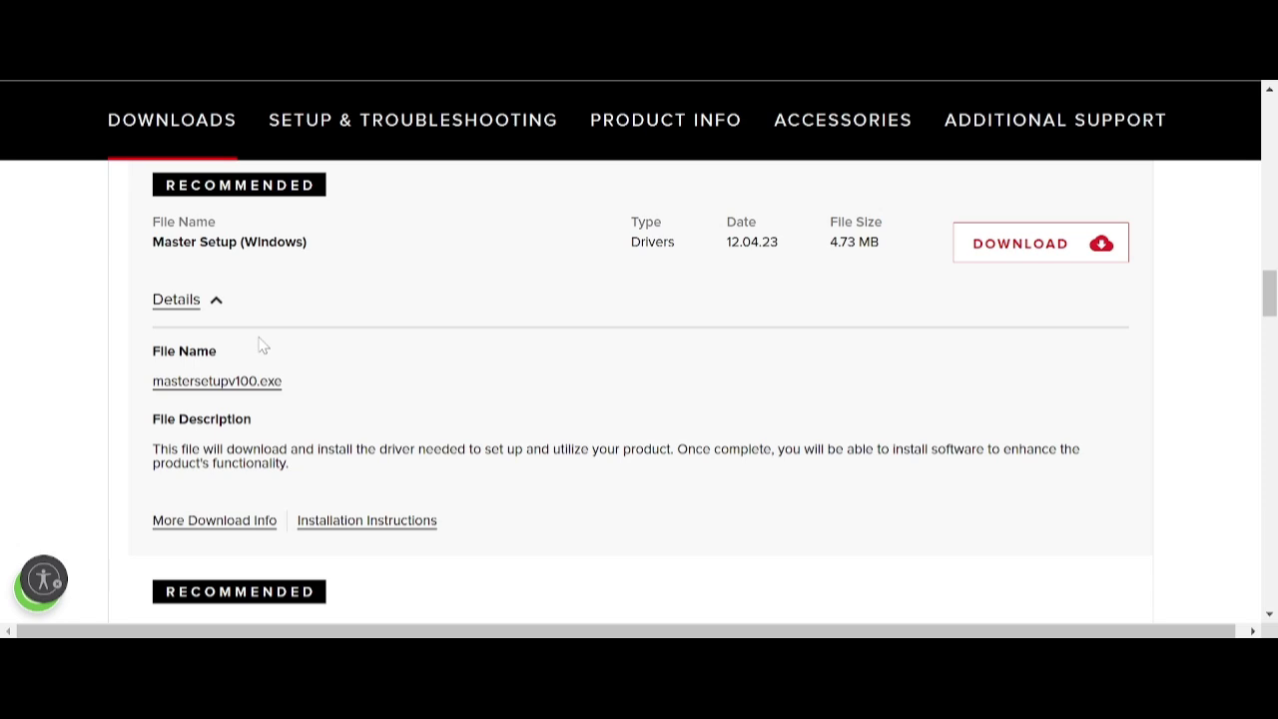
pyautogui.scroll(15, 442, 391)
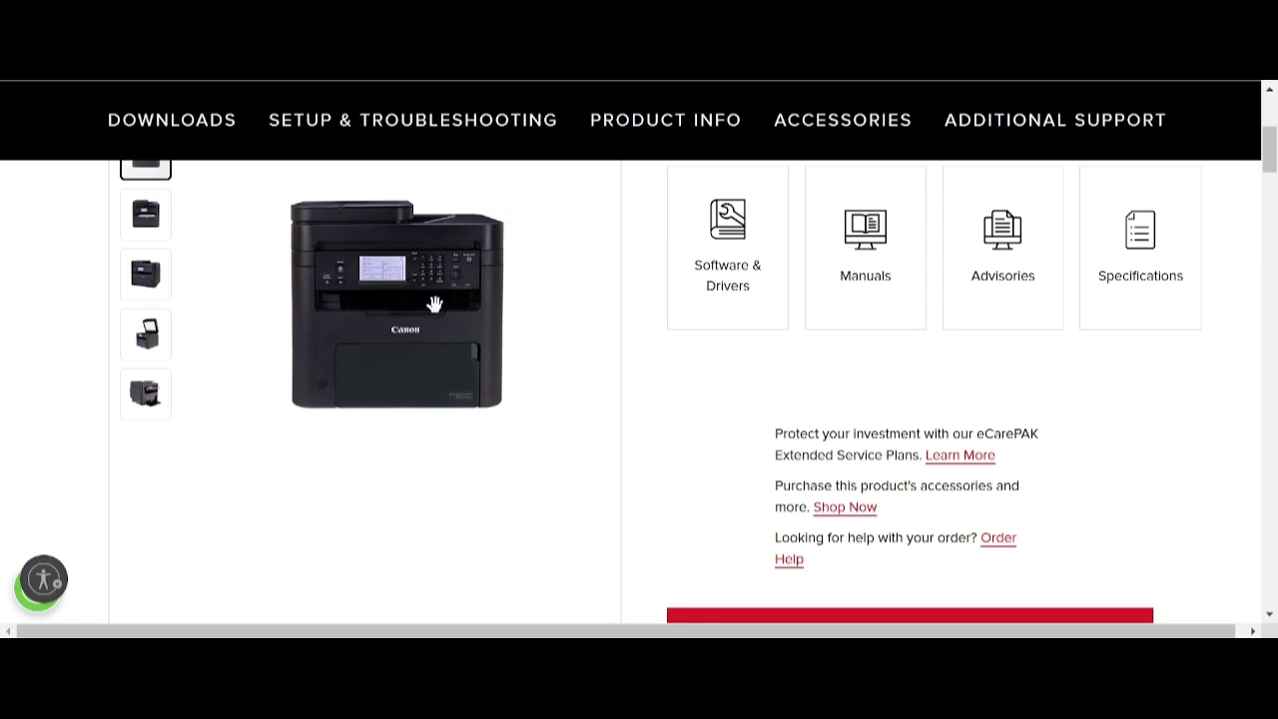
# Step: Download the 4.73 MB Master Setup (Windows) driver and close the 'Locating and installing your download' notice
pyautogui.scroll(-2, 434, 303)
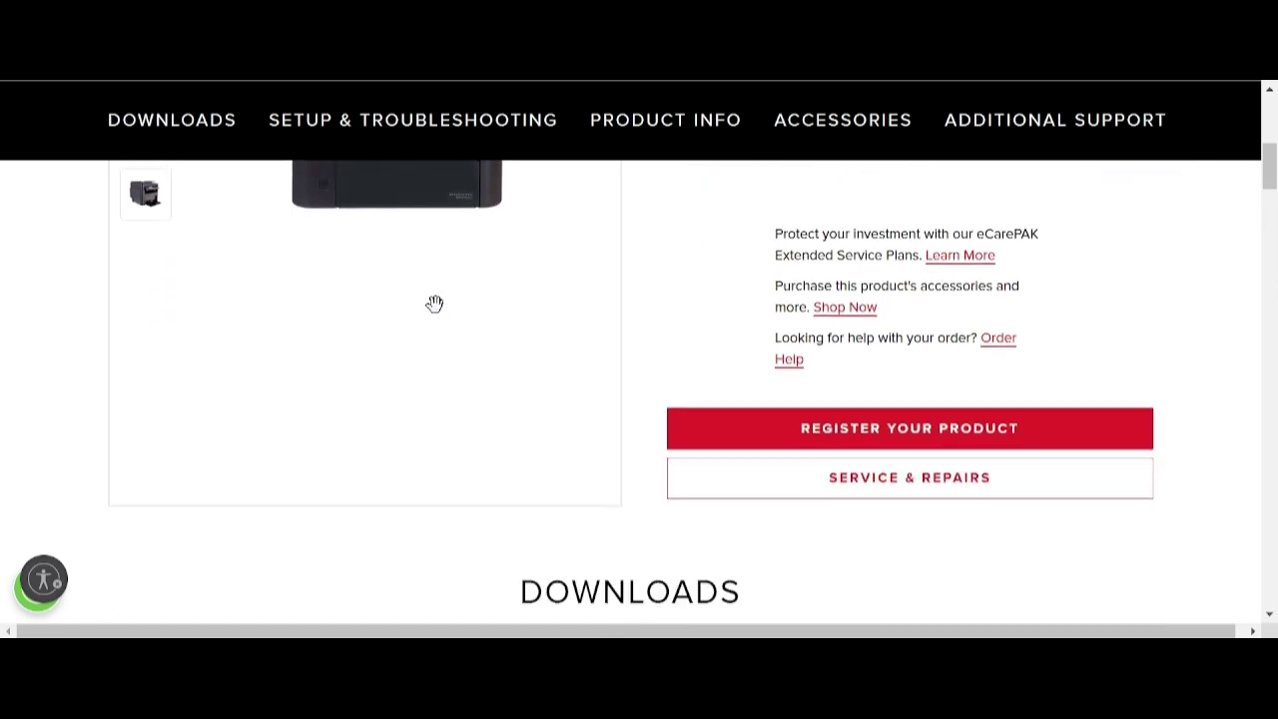
pyautogui.scroll(-10, 442, 306)
pyautogui.scroll(-3, 460, 315)
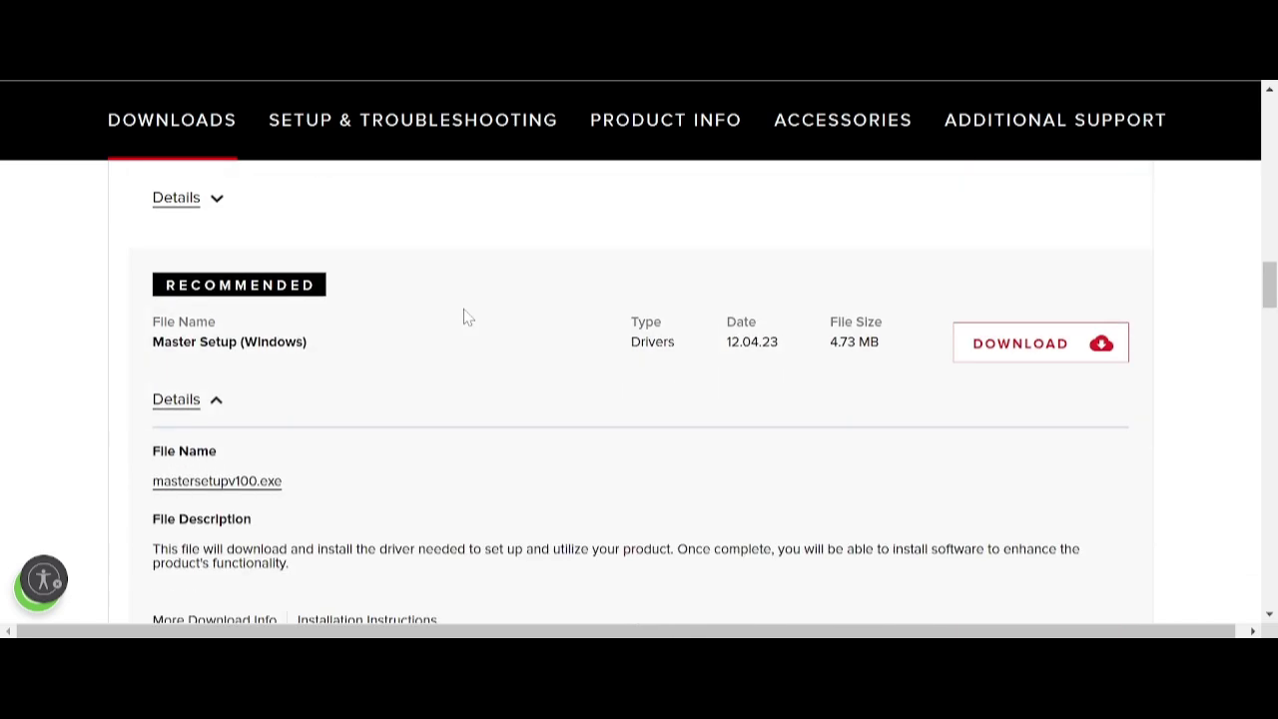
pyautogui.moveTo(152, 345); pyautogui.dragTo(231, 344)
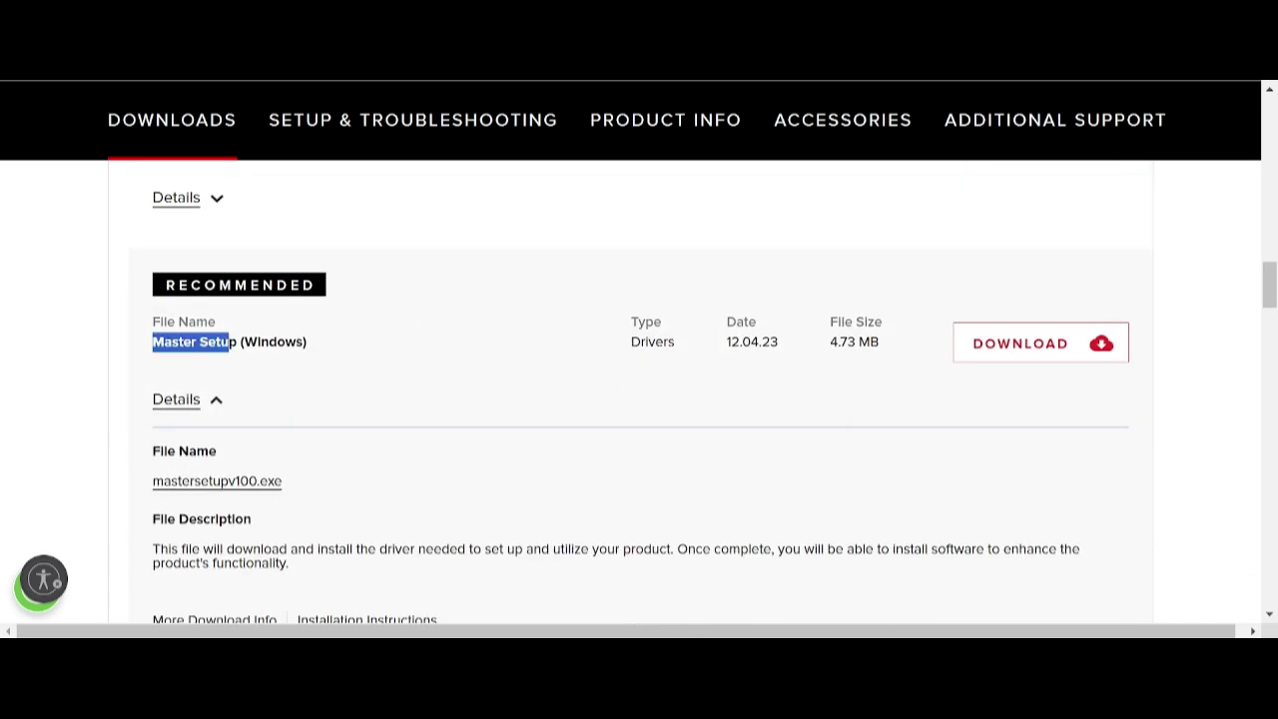
pyautogui.click(998, 347)
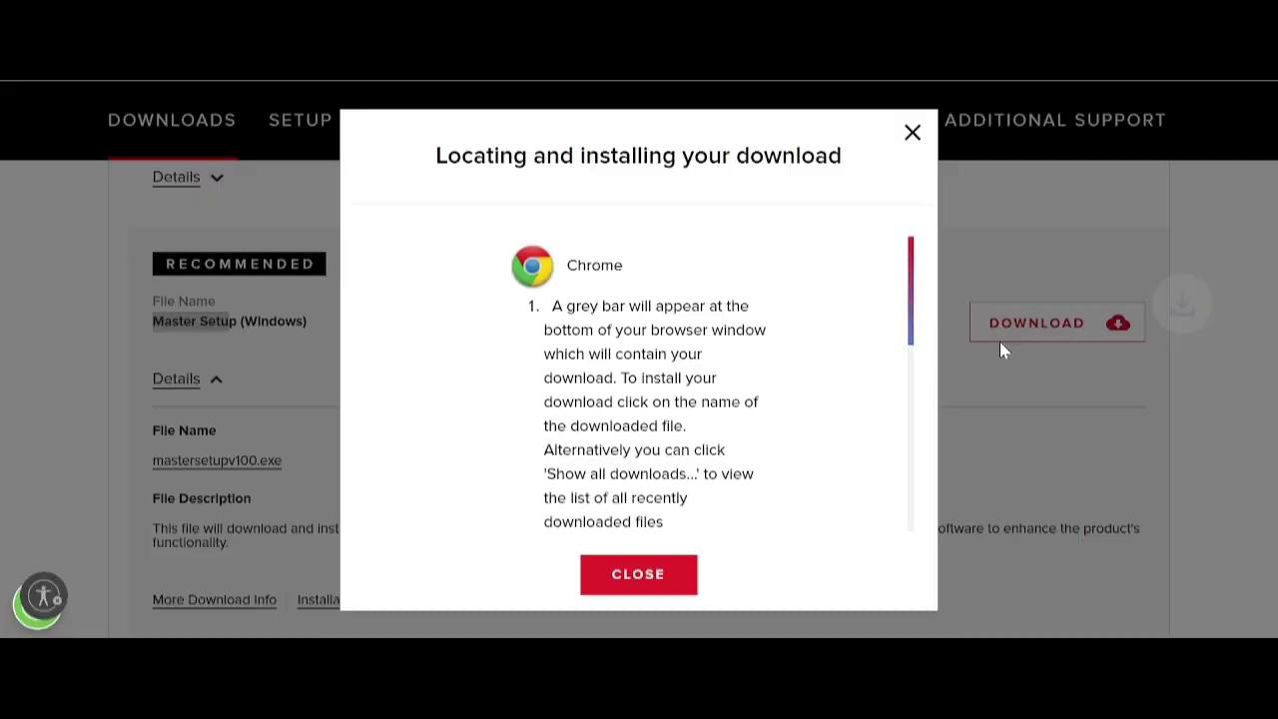
pyautogui.click(909, 139)
pyautogui.scroll(10, 842, 305)
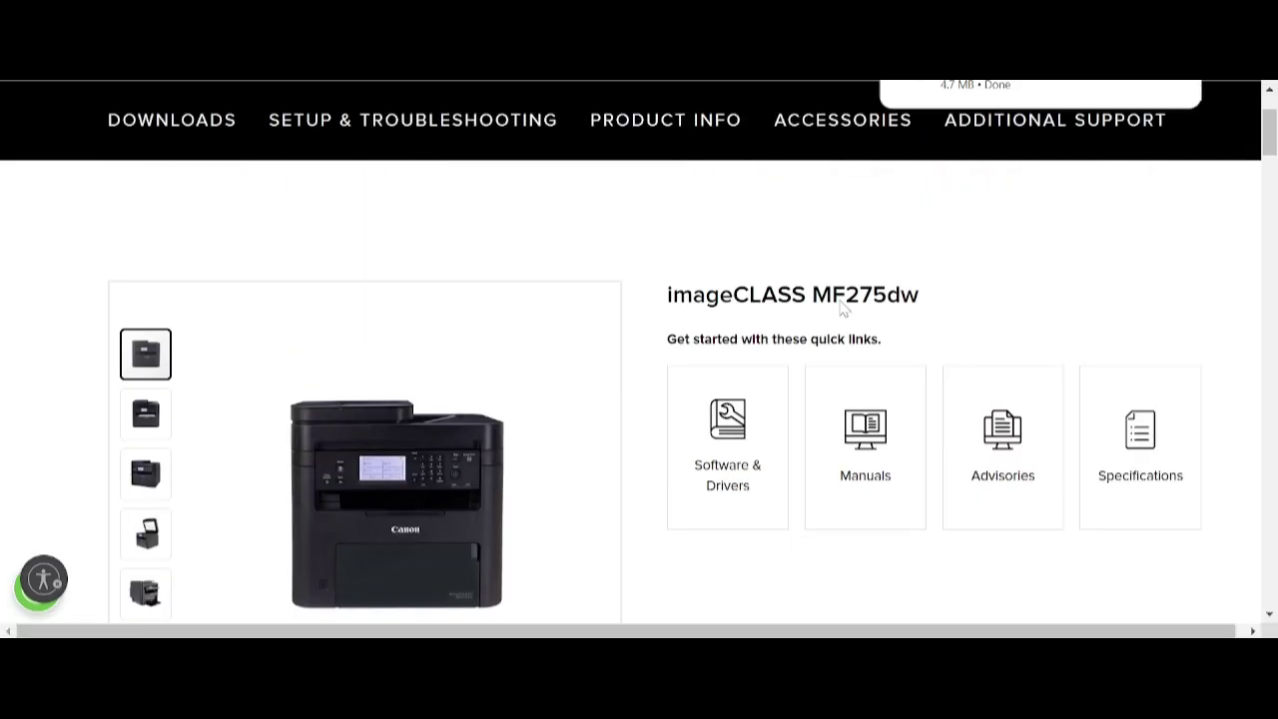
# Step: Browse the second through fifth product photos, ending on the view with the paper tray open
pyautogui.scroll(-2, 759, 314)
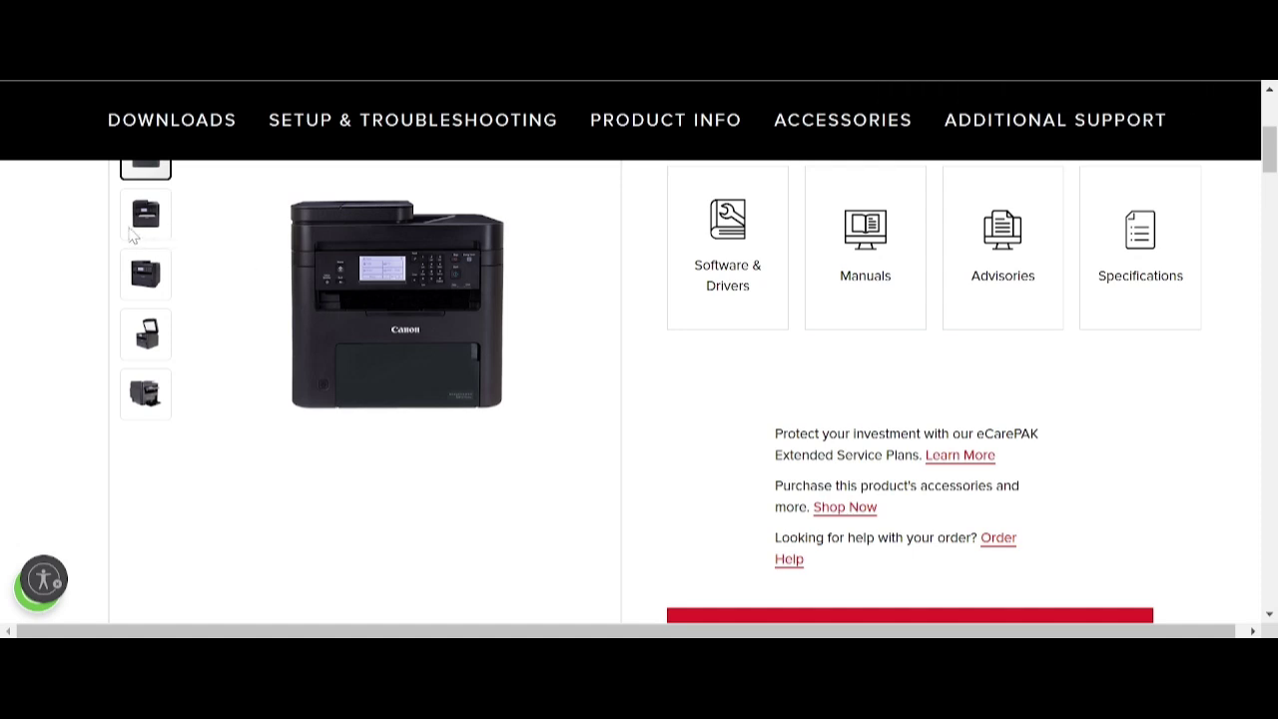
pyautogui.click(150, 222)
pyautogui.click(159, 270)
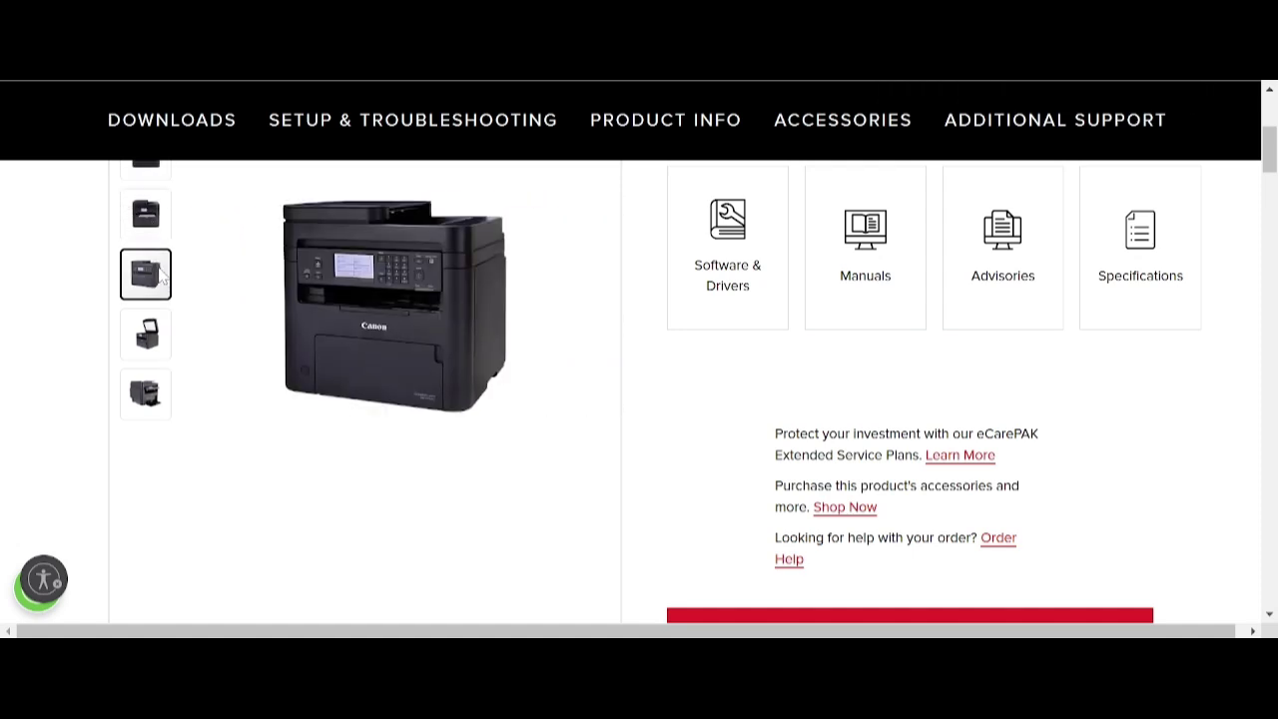
pyautogui.click(162, 337)
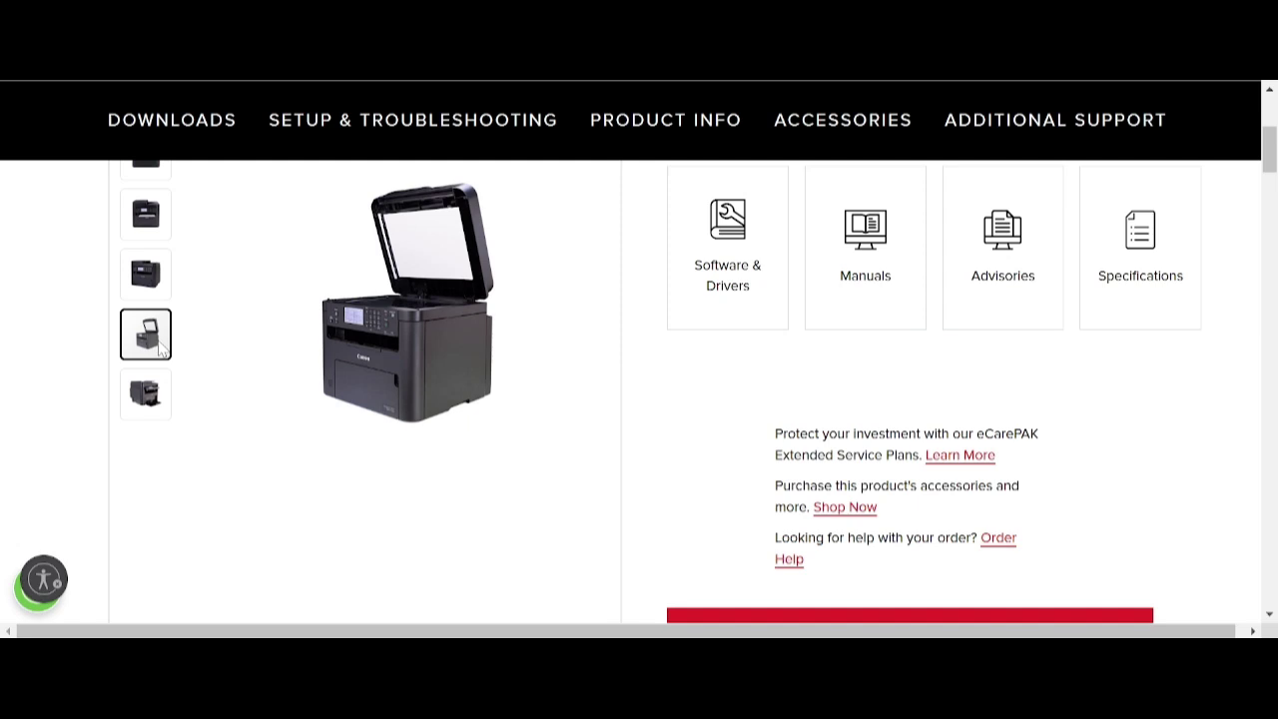
pyautogui.click(152, 402)
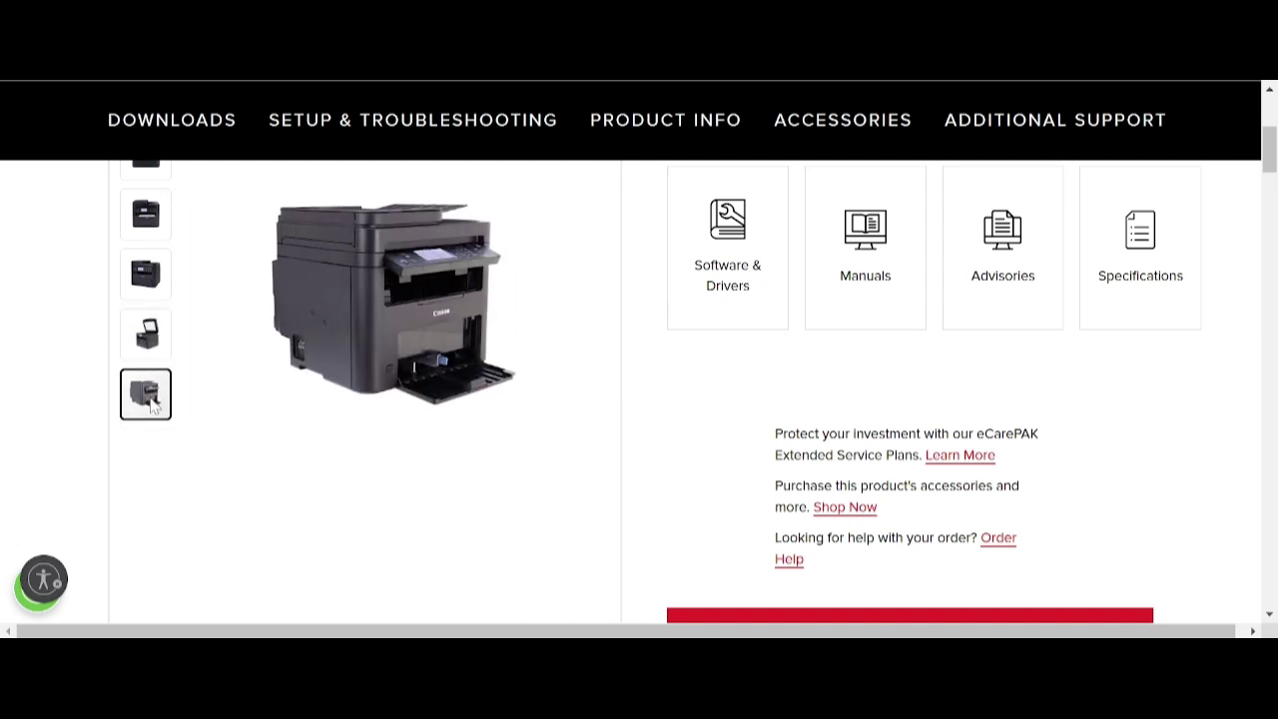